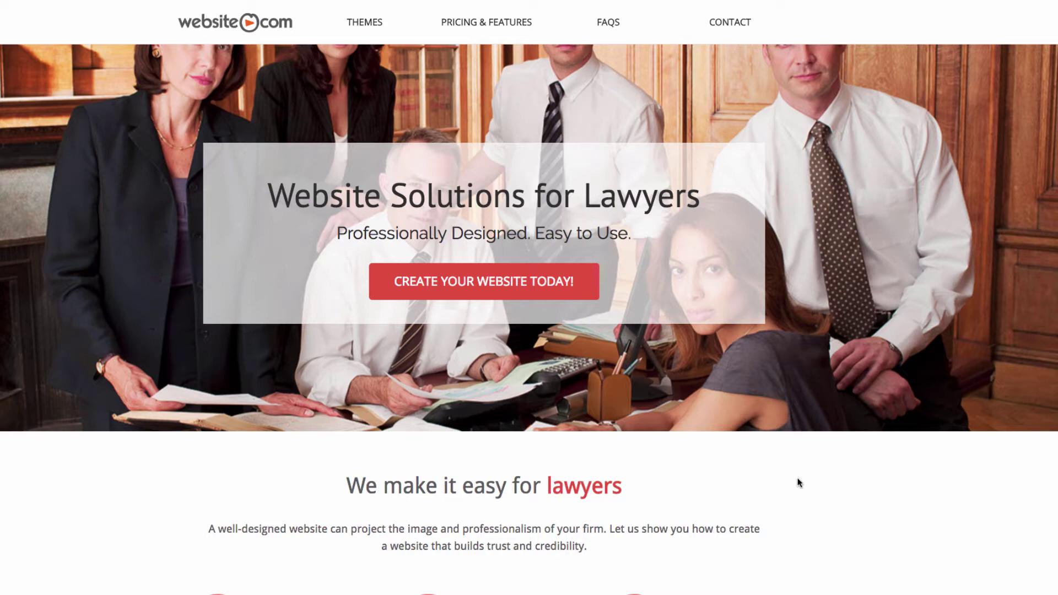
# - Start a new website and preview the Michael Law Group theme demo
pyautogui.click(501, 296)
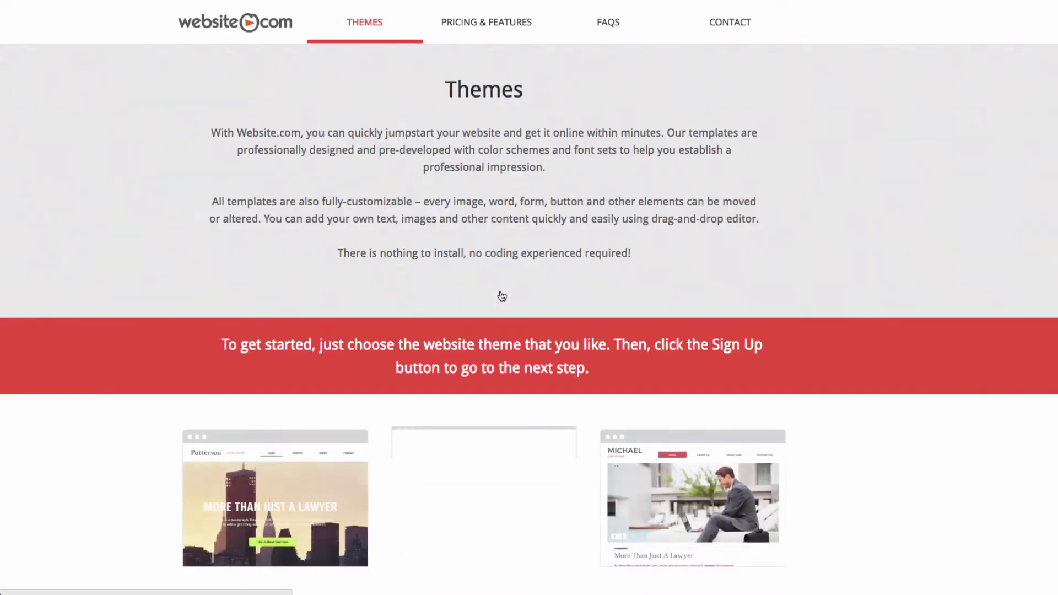
pyautogui.scroll(-1, 527, 284)
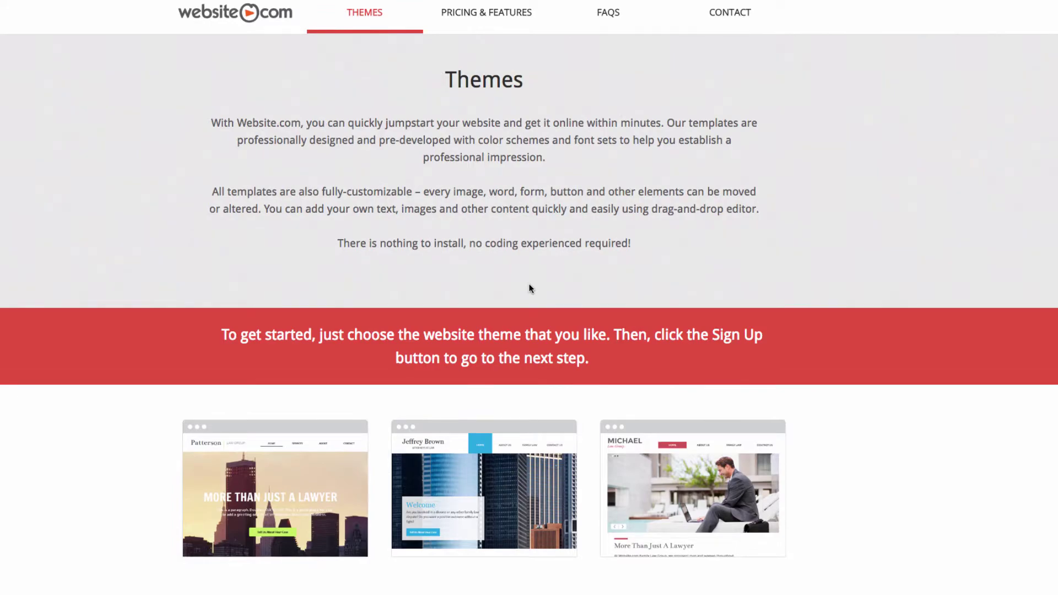
pyautogui.scroll(-10, 531, 289)
pyautogui.moveTo(714, 201)
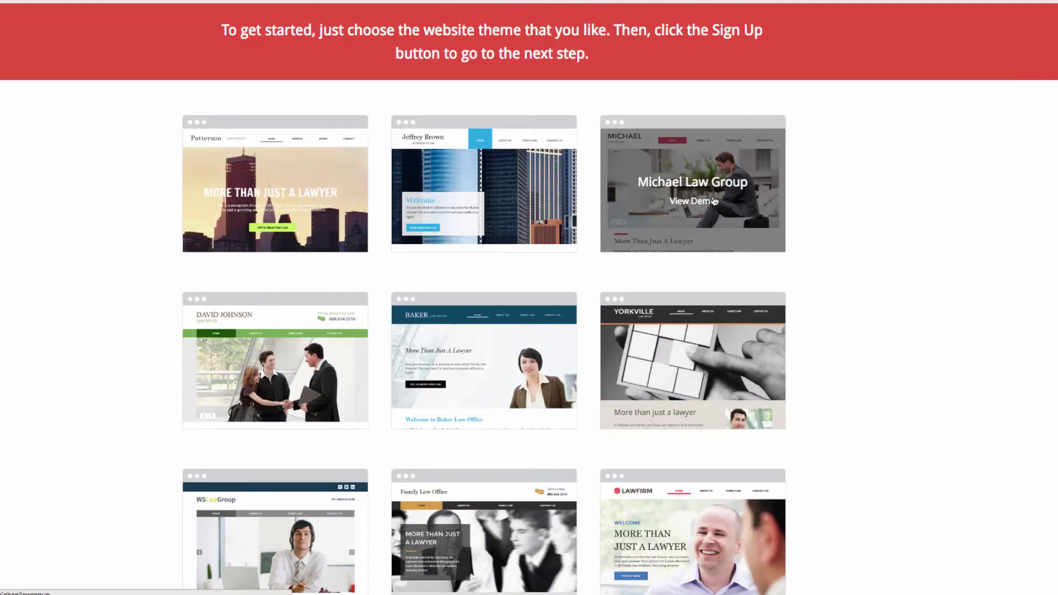
pyautogui.click(715, 202)
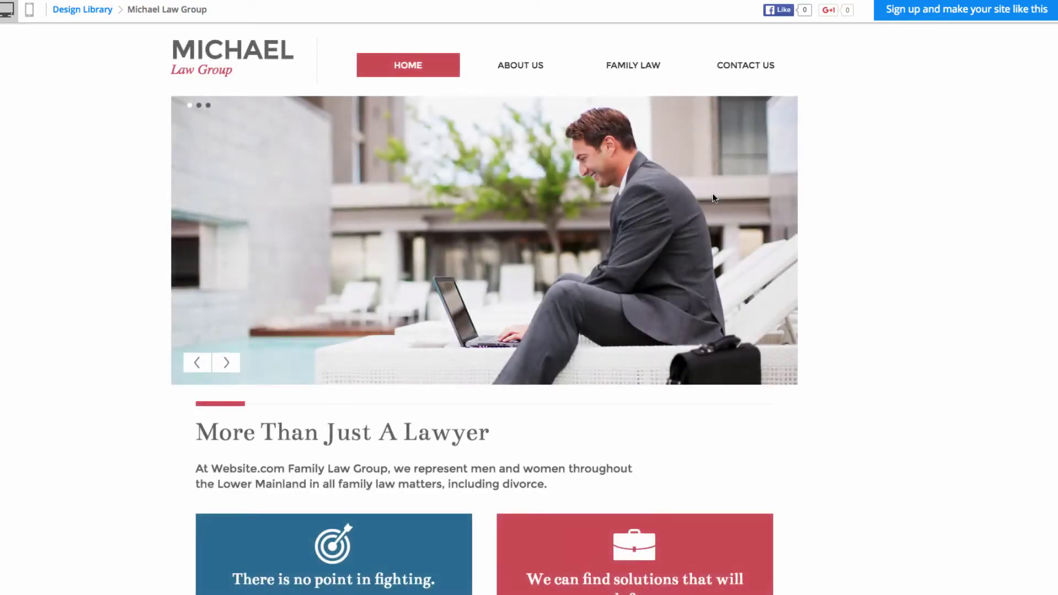
# - Look over the demo and choose to sign up with the Michael Law Group design
pyautogui.scroll(-1, 699, 223)
pyautogui.scroll(1, 699, 223)
pyautogui.click(933, 18)
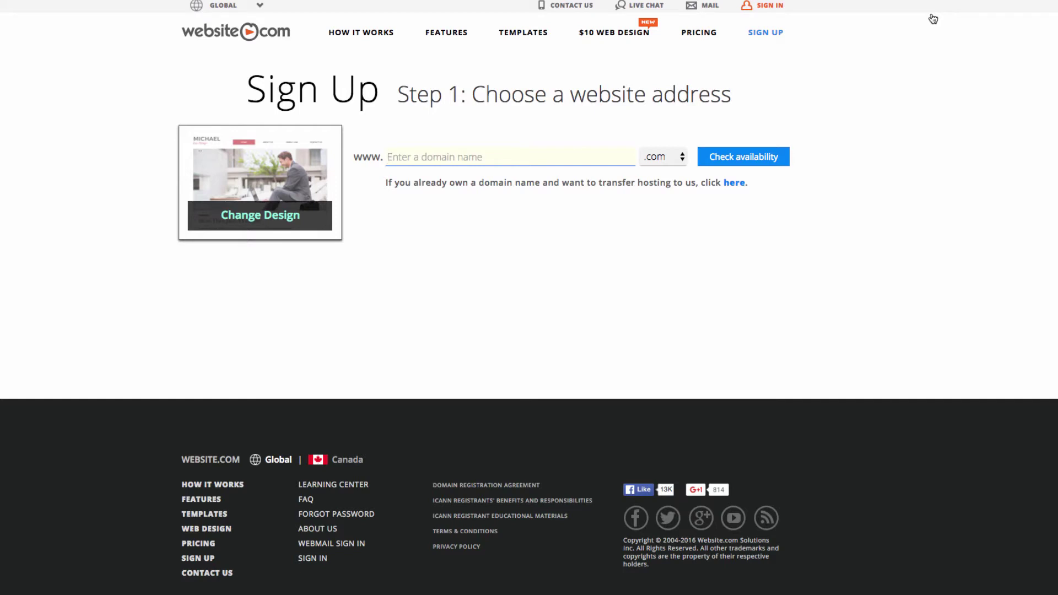
# - Confirm mcarthurlawgroup.com is available and continue to the plan and payment step
pyautogui.write('mcarthurlawgroup')
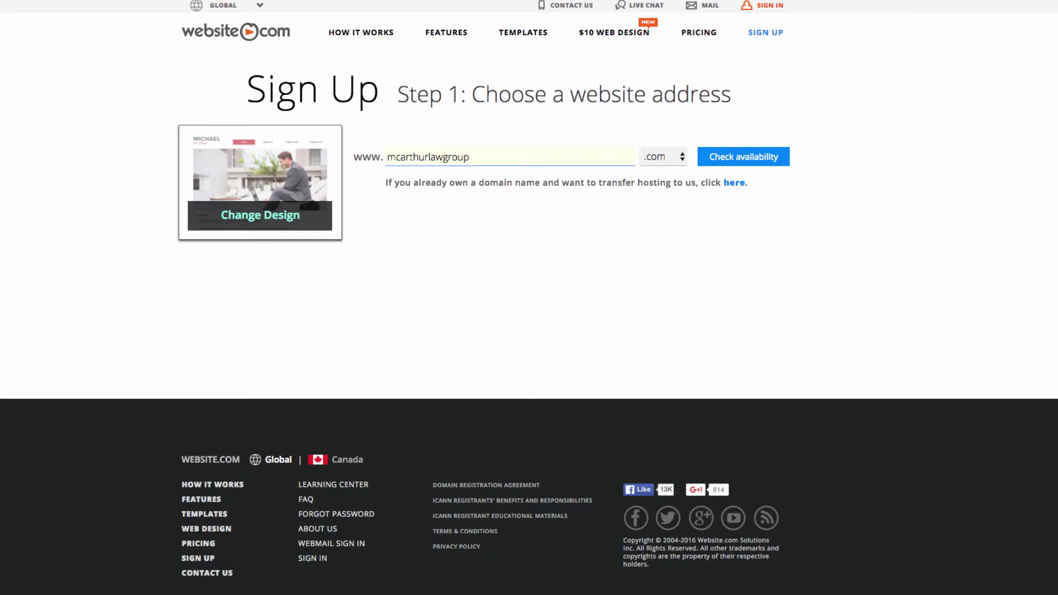
pyautogui.click(766, 160)
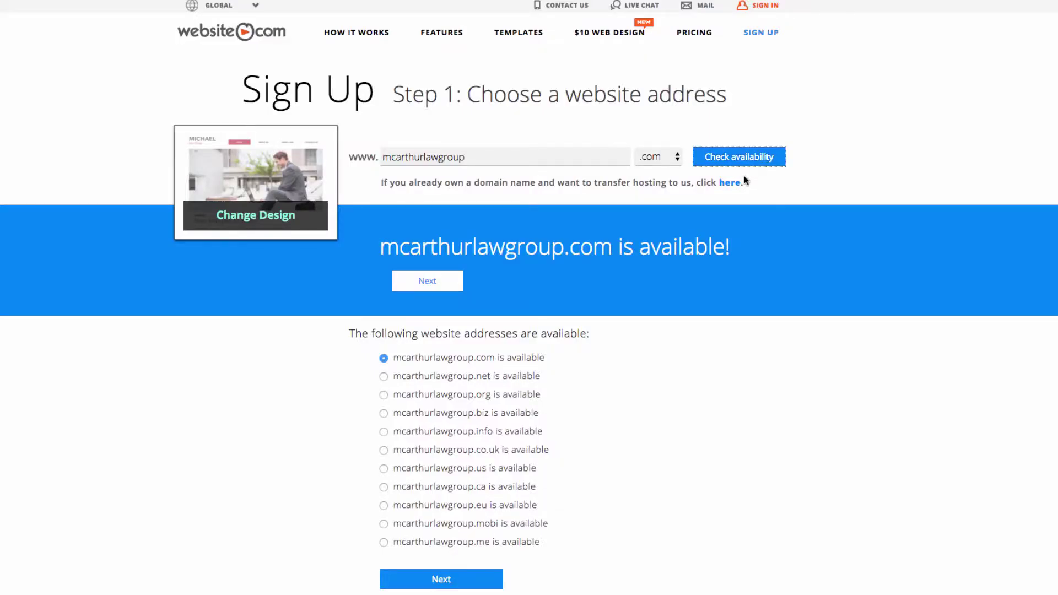
pyautogui.click(430, 288)
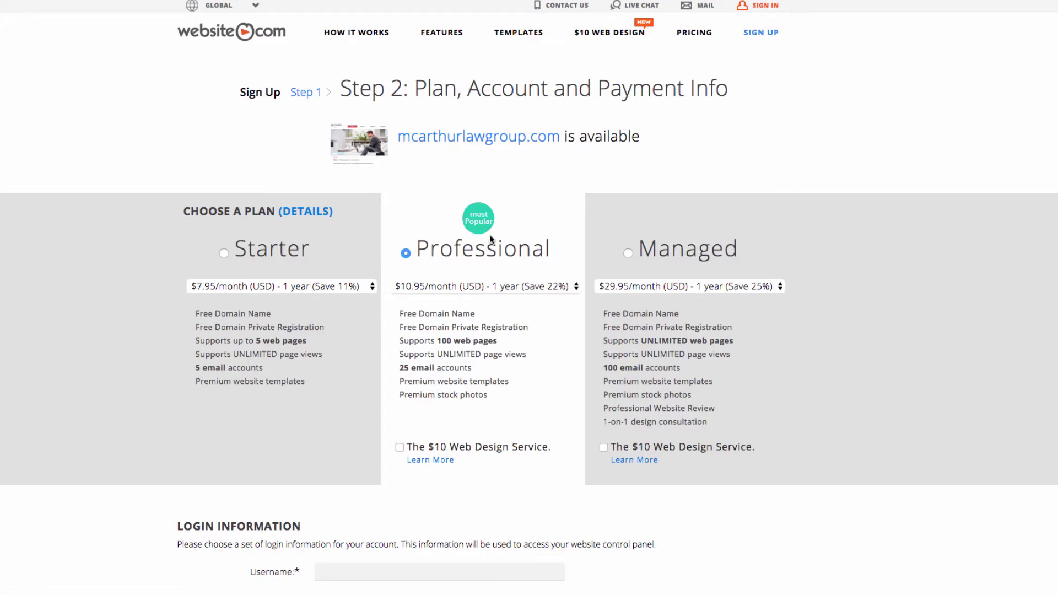
pyautogui.scroll(-9, 515, 267)
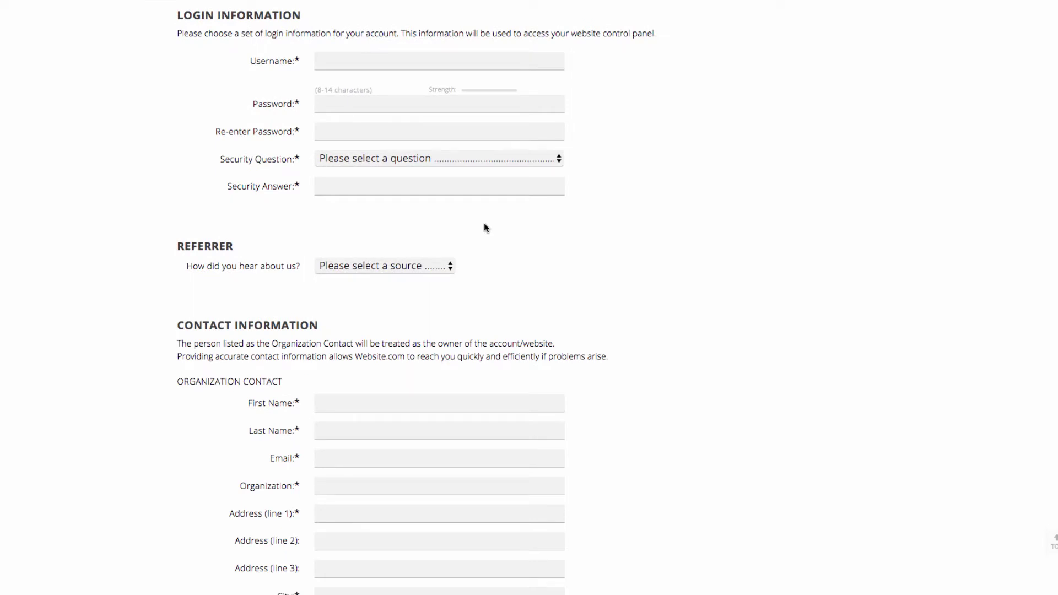
# - Enter the account username and password, and choose a security question with its answer
pyautogui.click(320, 60)
pyautogui.write('mcarthurlawgroupco')
pyautogui.click(335, 101)
pyautogui.click(414, 61)
pyautogui.press('BackSpace')
pyautogui.press('BackSpace')
pyautogui.click(394, 104)
pyautogui.write('*********')
pyautogui.press('Tab')
pyautogui.write('**')
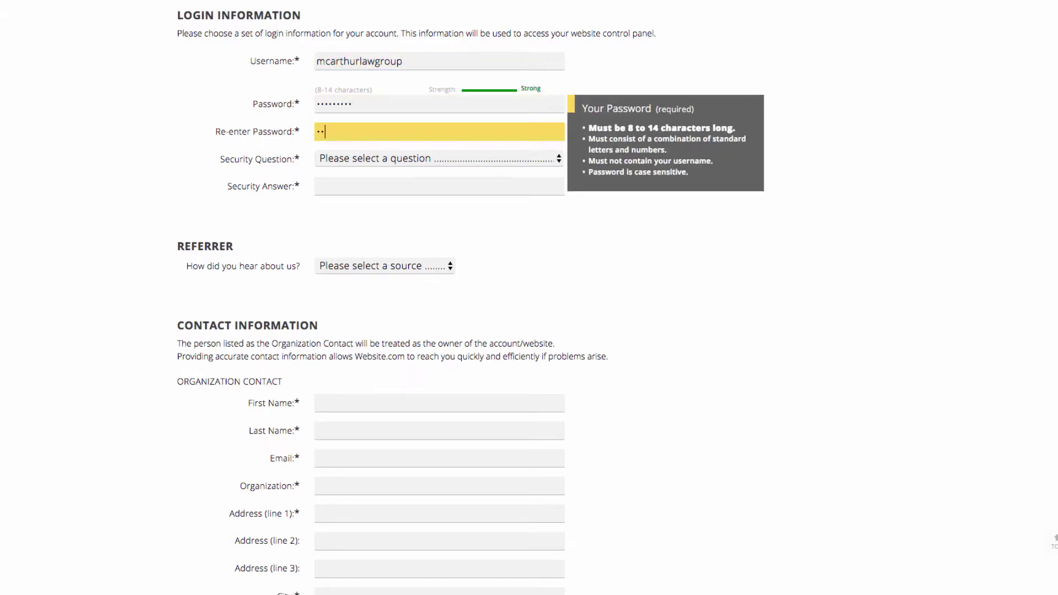
pyautogui.click(365, 159)
pyautogui.click(385, 270)
# - Fill in the contact name, e-mail, organization 'McArthur Law Group', street address and city
pyautogui.press('Tab')
pyautogui.write('Admin')
pyautogui.press('Tab')
pyautogui.write('admin@website.com')
pyautogui.press('Tab')
pyautogui.write('McArthur Law Group')
pyautogui.click(337, 350)
pyautogui.write('Suite 210 - 3602 Gilmore Way')
pyautogui.click(394, 440)
pyautogui.write('Burnaby')
# - Set the province to British Columbia and enter the postal code and phone number
pyautogui.press('Tab')
pyautogui.press('Tab')
pyautogui.press('b')
pyautogui.press('Tab')
pyautogui.scroll(-5, 394, 470)
pyautogui.write('v5g 4w9')
pyautogui.click(416, 307)
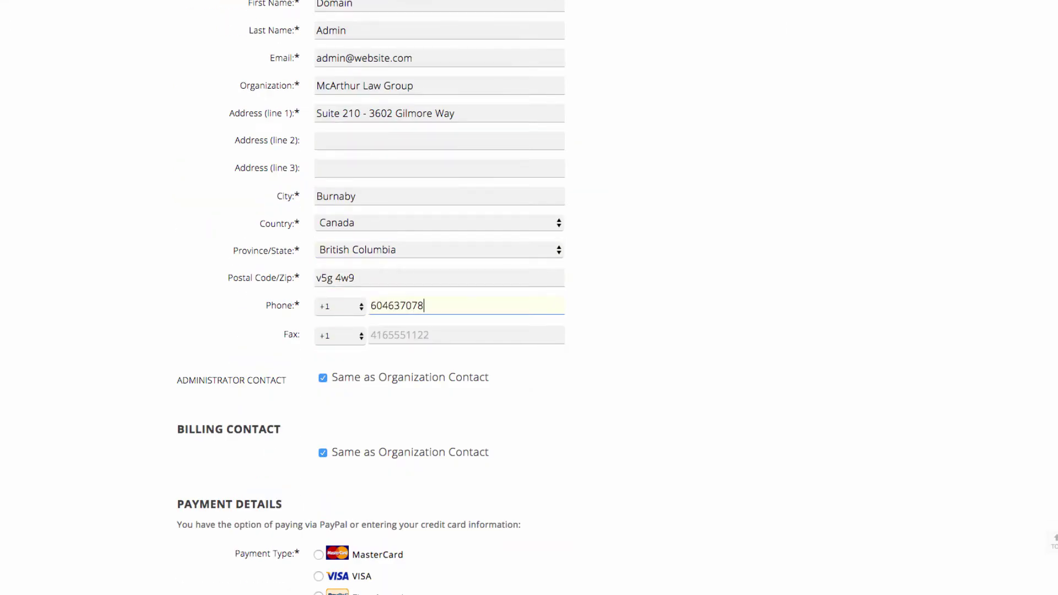
# - Enter VISA card details with expiry date and submit the order with Create My Account Now
pyautogui.scroll(-4, 529, 297)
pyautogui.click(319, 377)
pyautogui.click(390, 428)
pyautogui.write('41')
pyautogui.click(329, 455)
pyautogui.press('Tab')
pyautogui.click(335, 512)
pyautogui.click(326, 567)
pyautogui.scroll(-10, 563, 332)
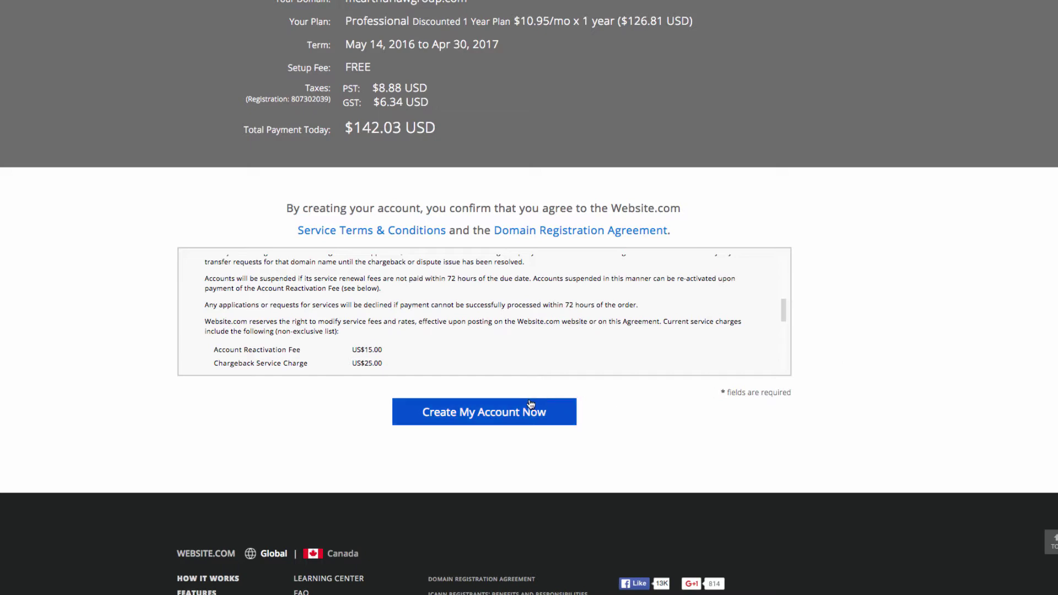
pyautogui.click(471, 422)
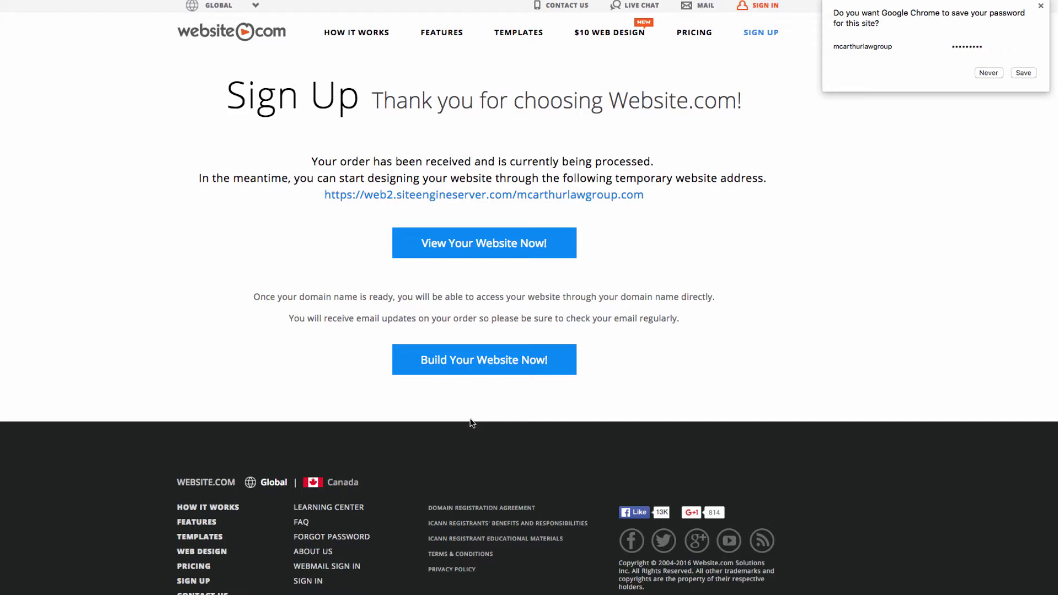
# - Dismiss the browser's save-password prompt and start building the website
pyautogui.click(472, 423)
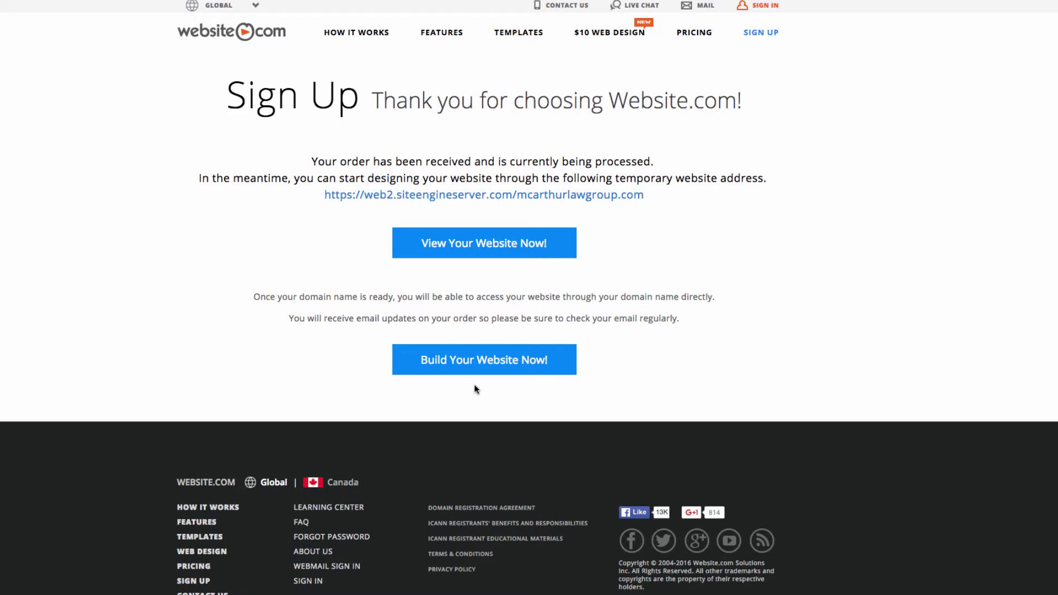
pyautogui.click(475, 366)
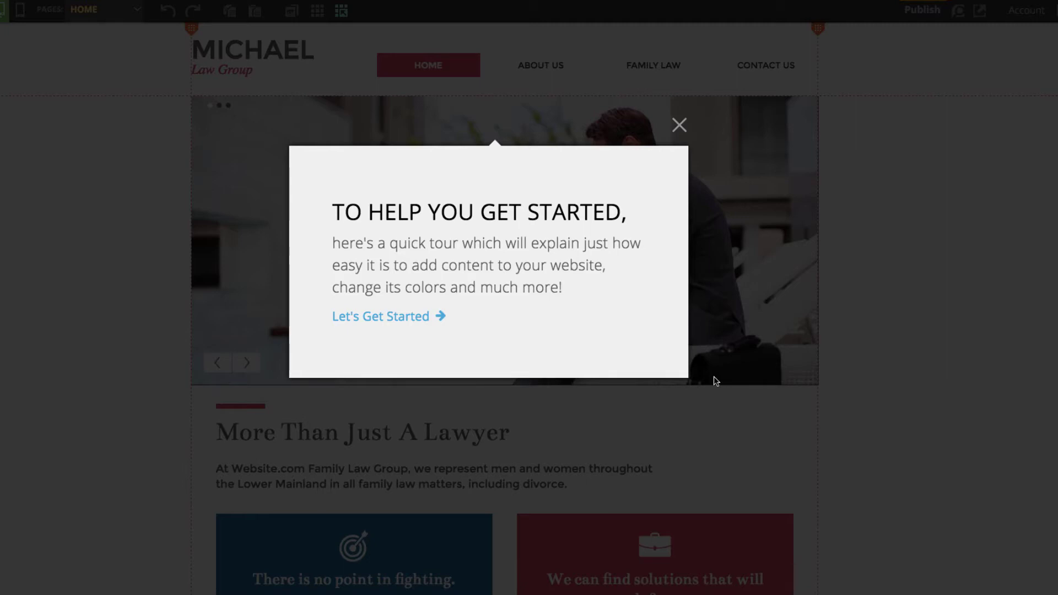
# - Step through all six pages of the editor's getting-started tour and close it
pyautogui.click(397, 321)
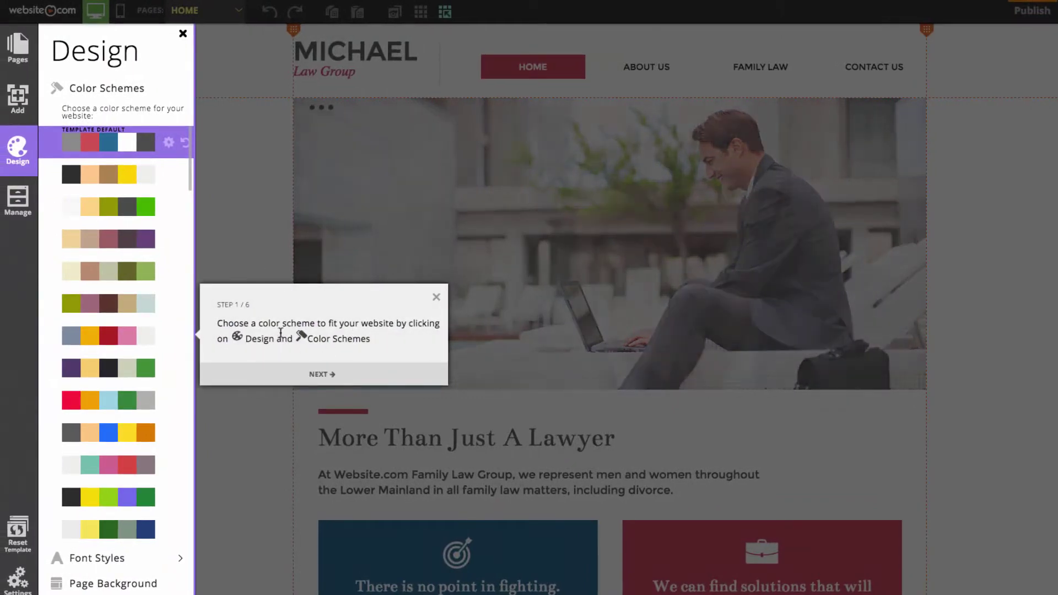
pyautogui.click(324, 375)
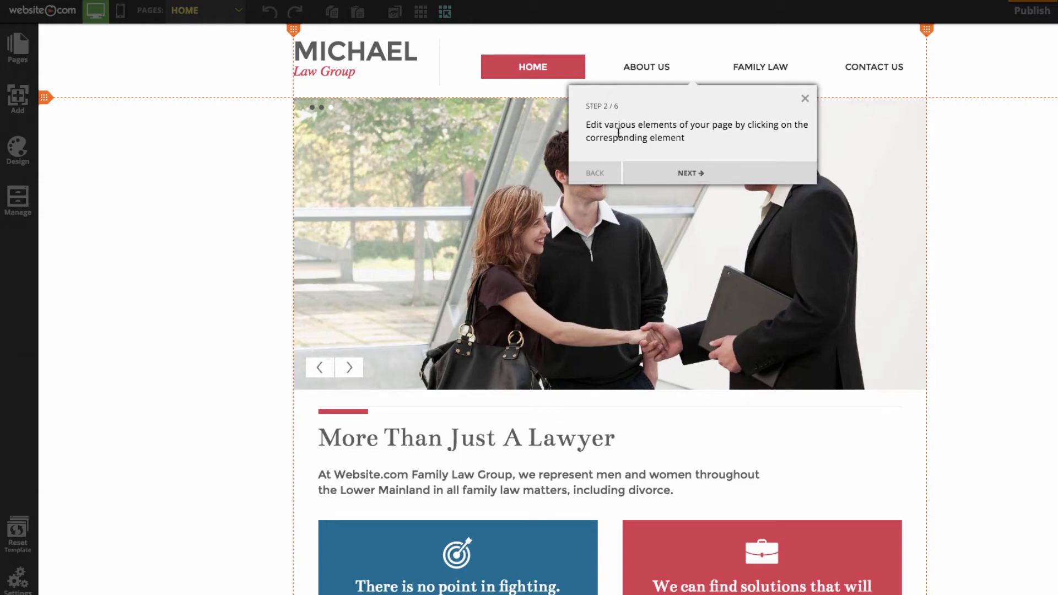
pyautogui.click(691, 174)
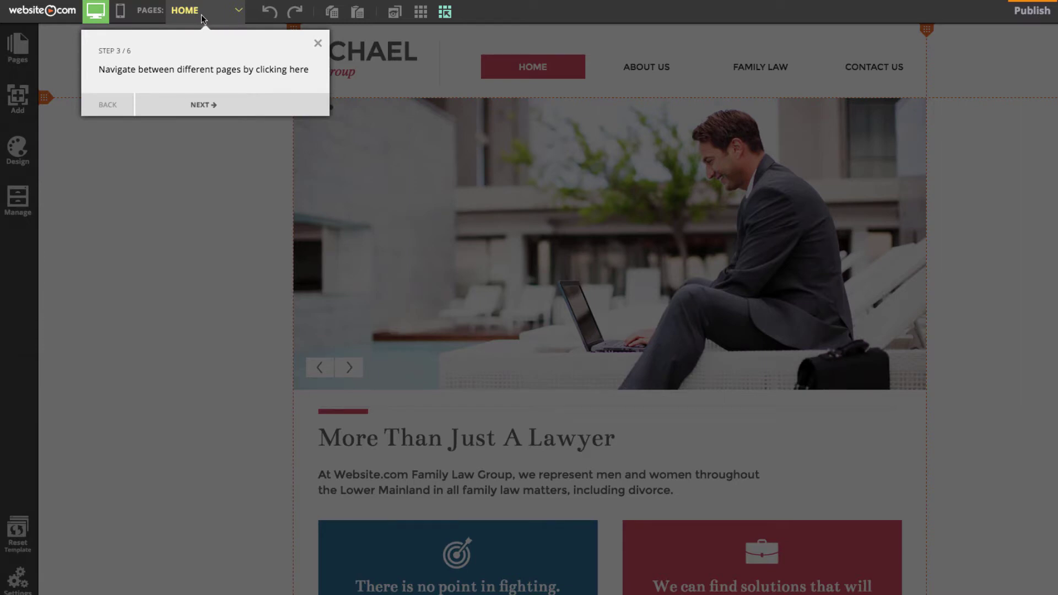
pyautogui.click(225, 104)
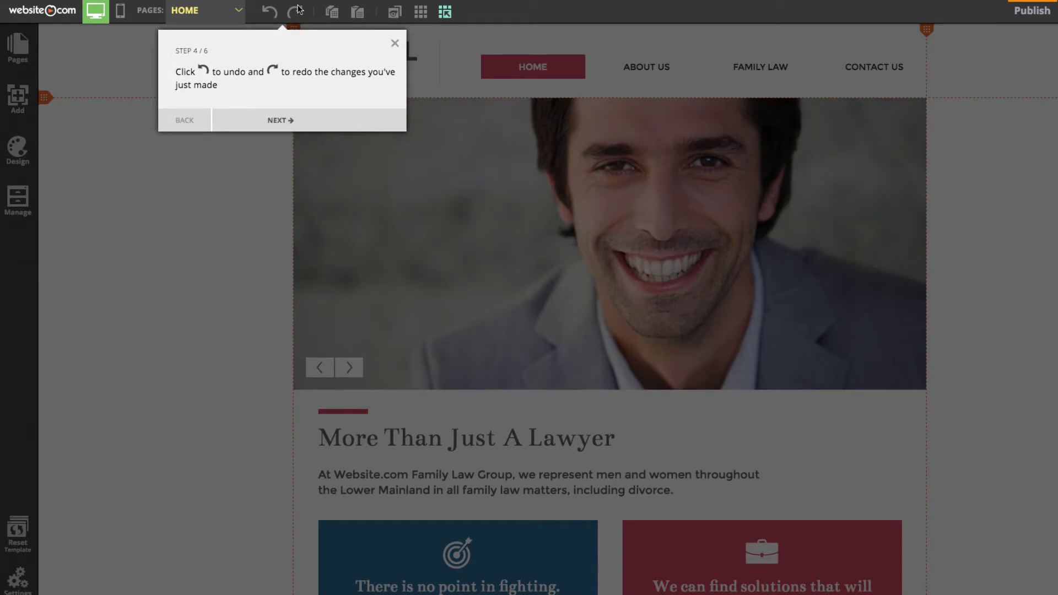
pyautogui.click(281, 120)
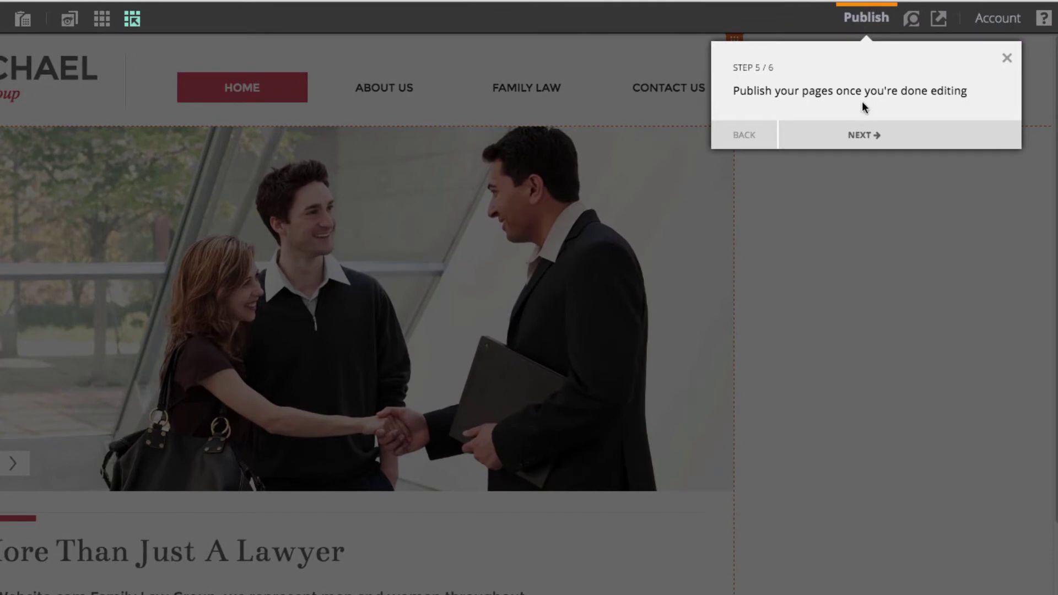
pyautogui.click(858, 135)
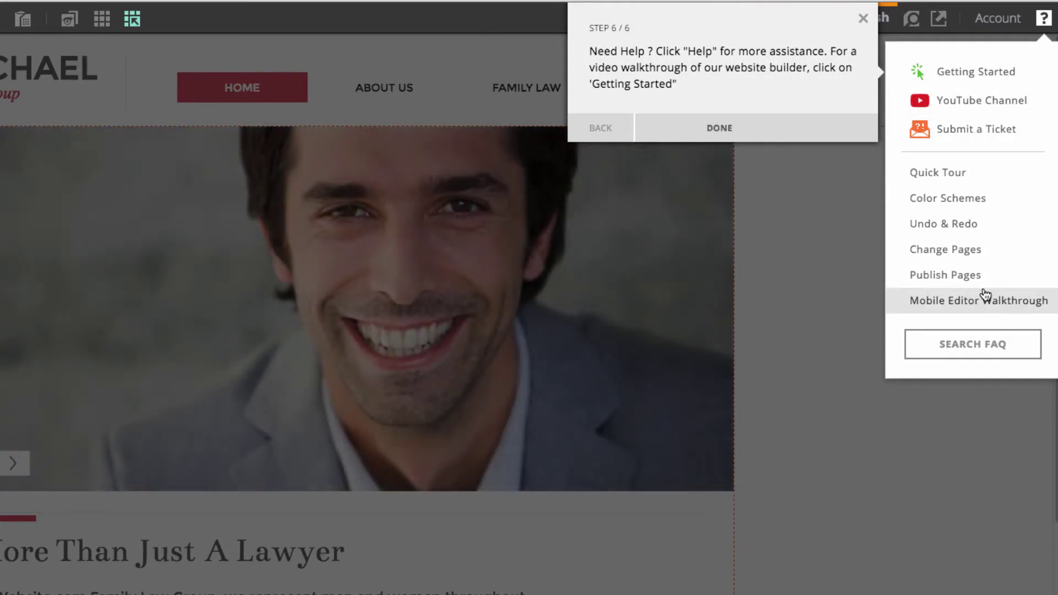
pyautogui.click(791, 136)
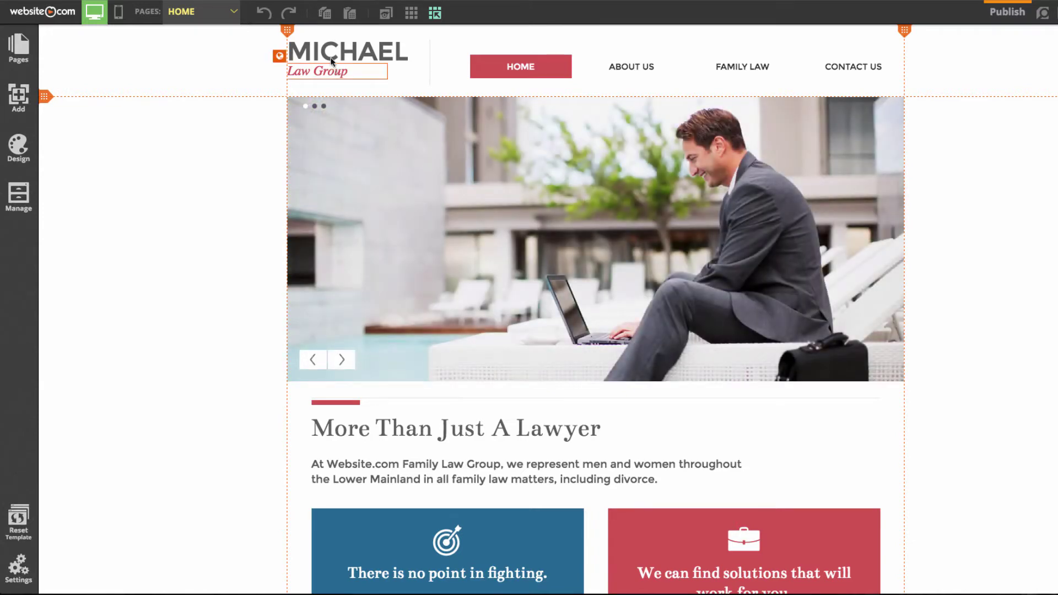
# - Change the site title text from MICHAEL to 'MCArthur' and save it
pyautogui.click(375, 57)
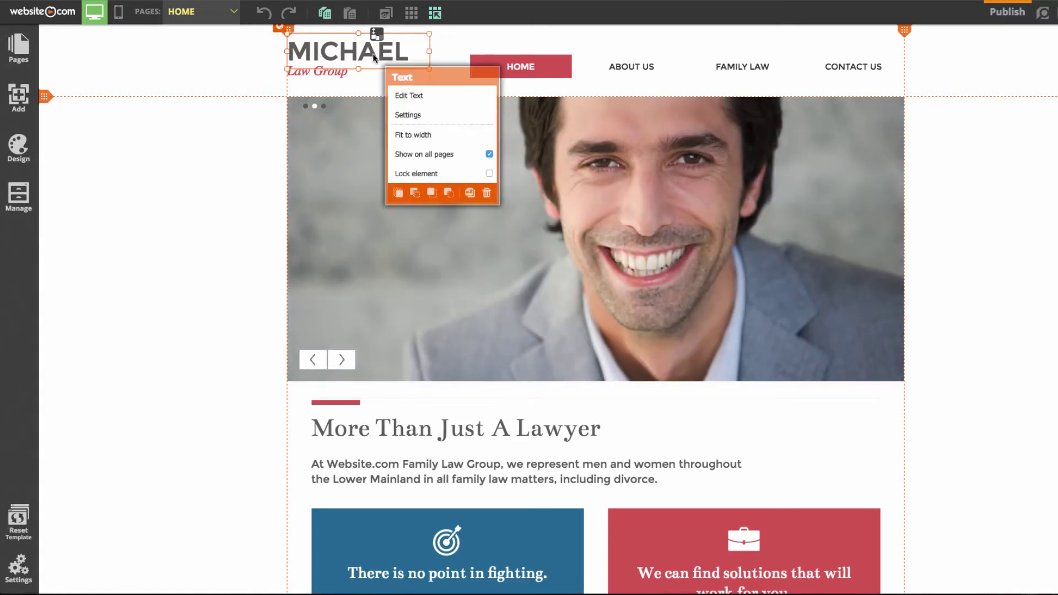
pyautogui.click(412, 97)
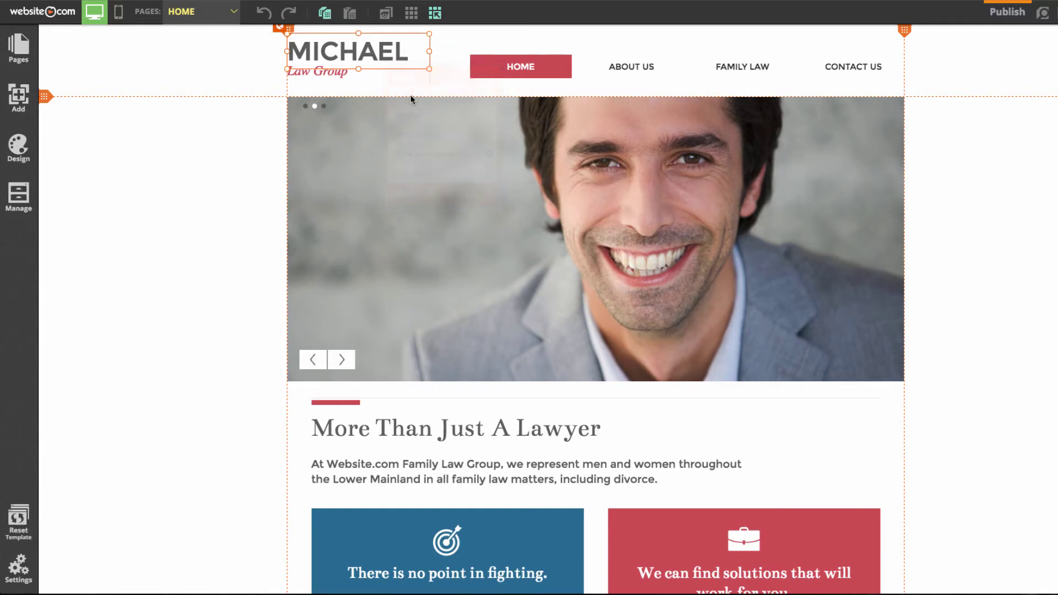
pyautogui.moveTo(408, 53); pyautogui.dragTo(314, 56)
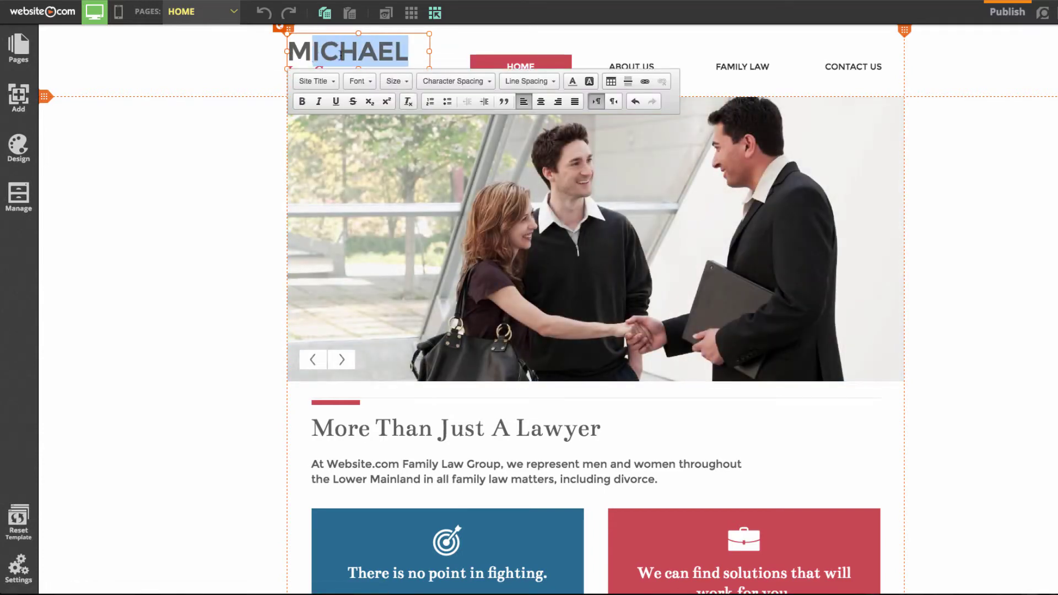
pyautogui.press('BackSpace')
pyautogui.write('CA')
pyautogui.write('rthur')
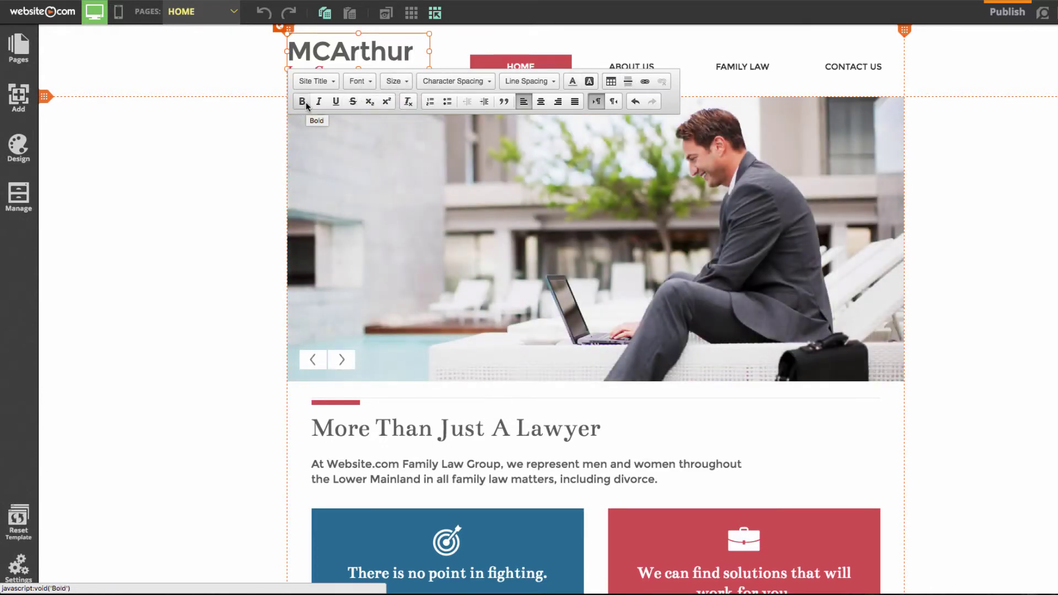
pyautogui.click(243, 138)
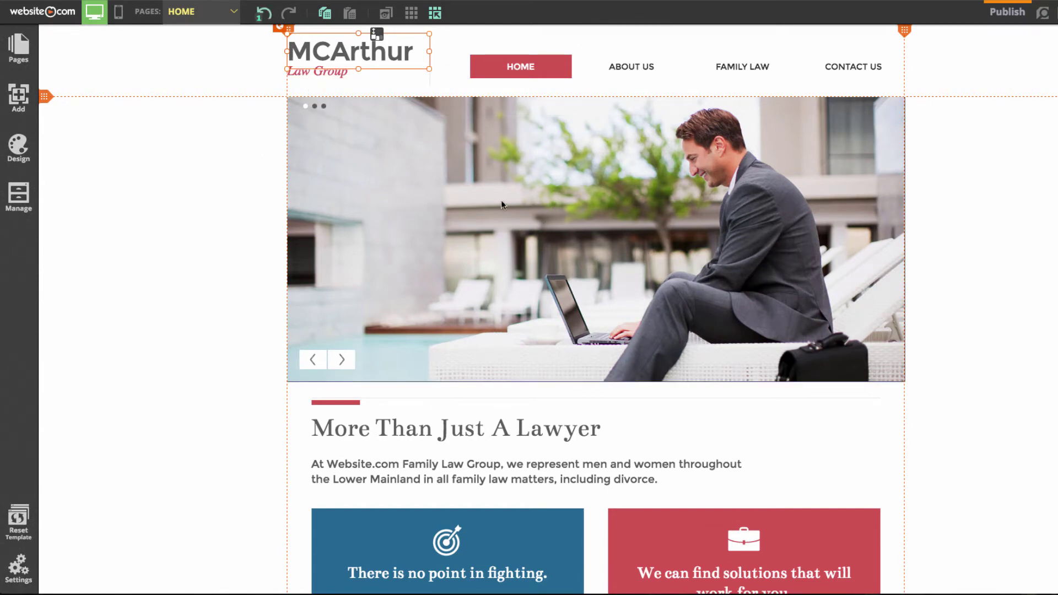
# - Delete the hero photo slideshow under the Home page header and show the Add elements list
pyautogui.click(349, 360)
pyautogui.click(349, 361)
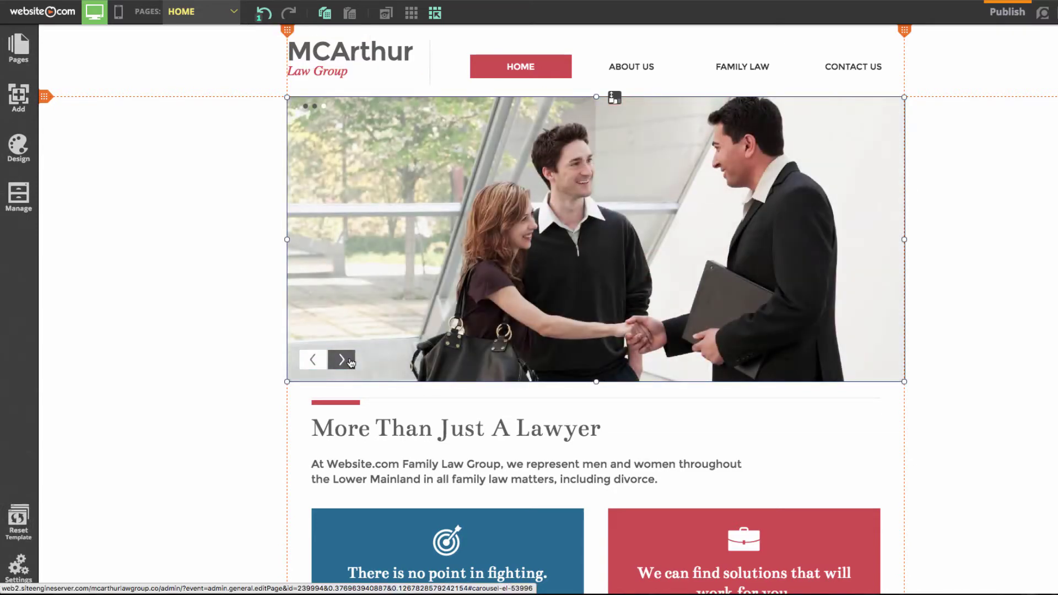
pyautogui.rightClick(494, 255)
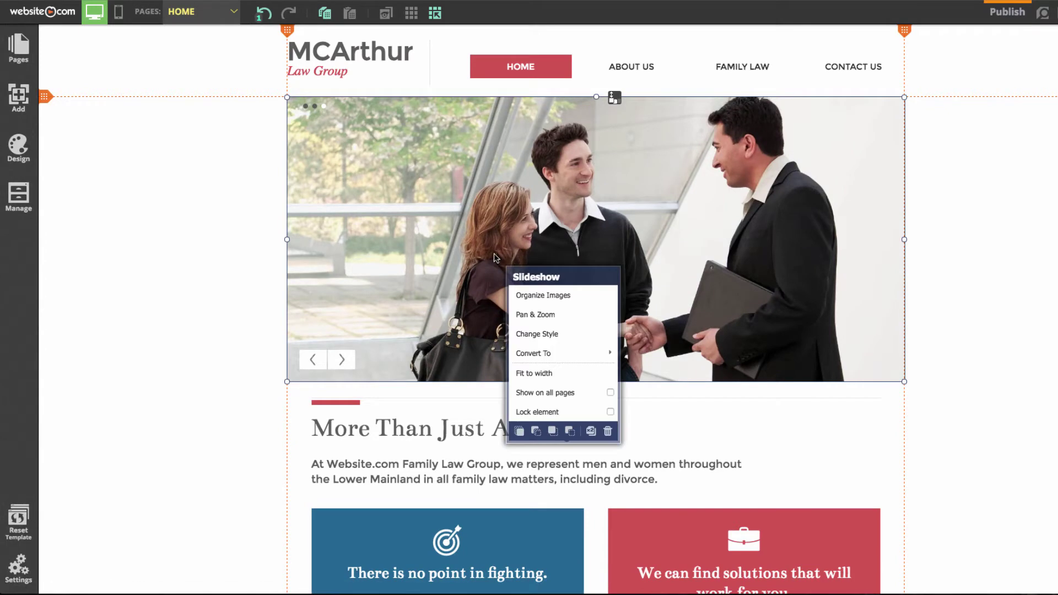
pyautogui.rightClick(595, 357)
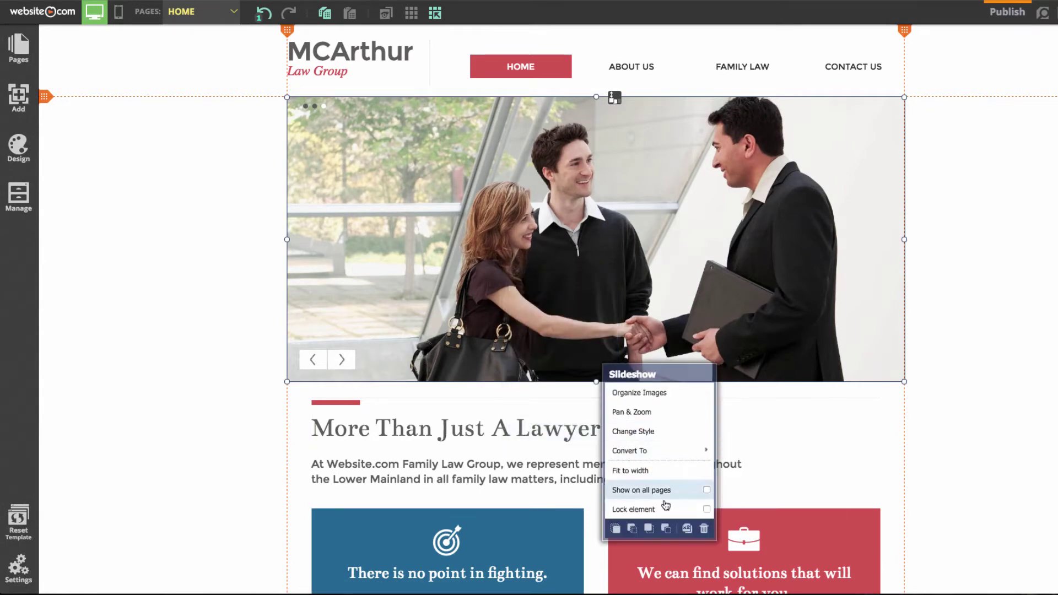
pyautogui.click(689, 529)
pyautogui.click(513, 330)
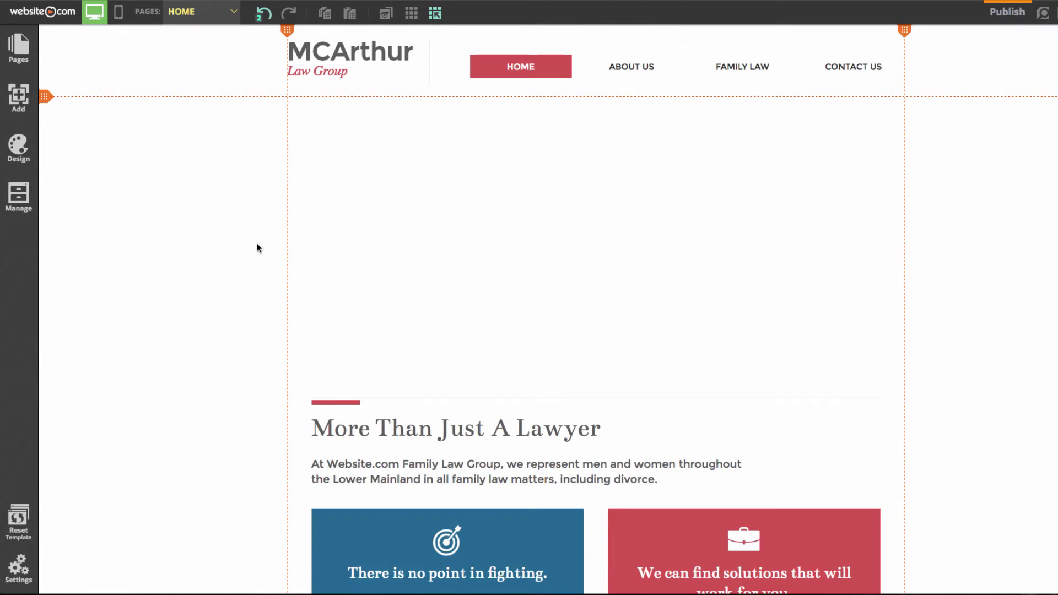
pyautogui.click(25, 110)
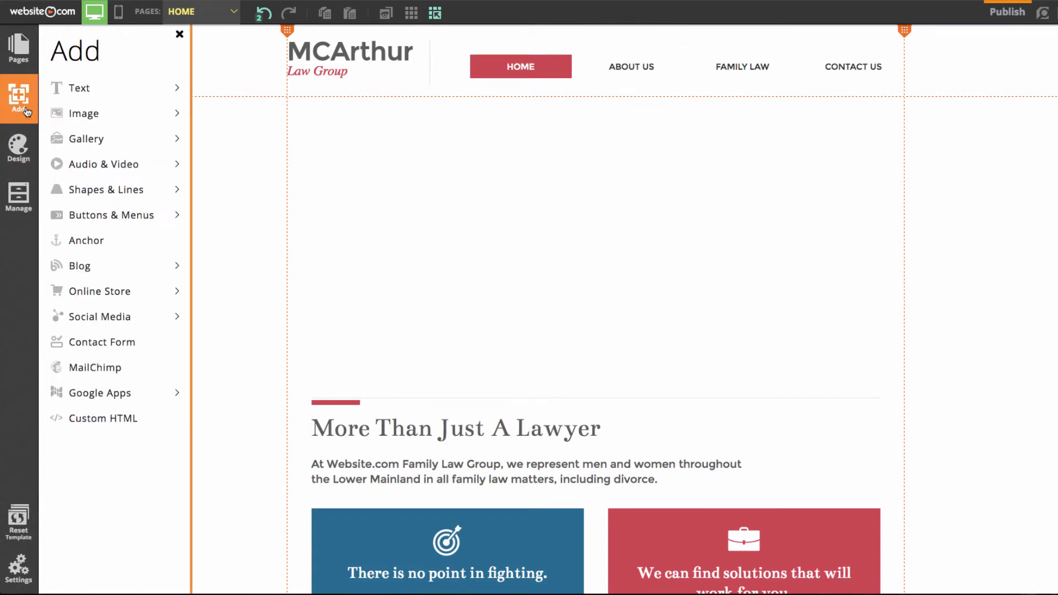
# - Place a Law-category stock group photo in the former slideshow area, stretched to full content width
pyautogui.click(79, 117)
pyautogui.click(108, 140)
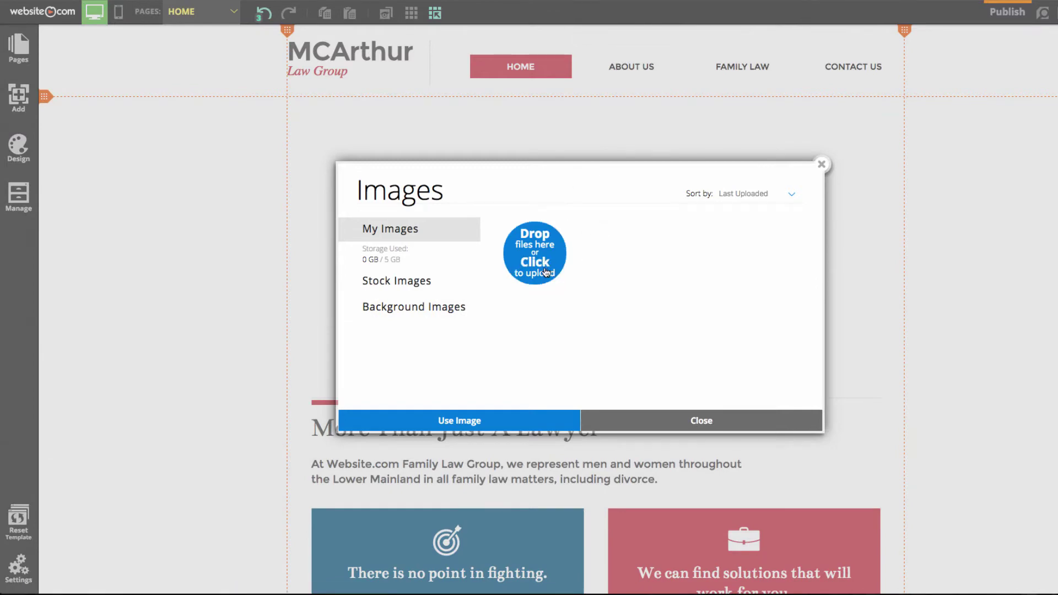
pyautogui.click(408, 288)
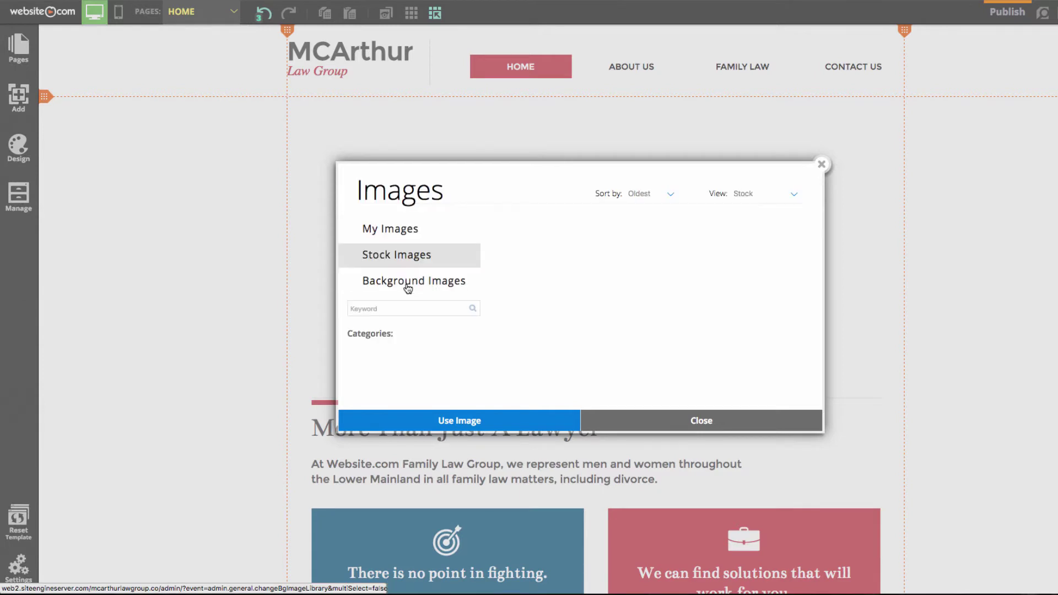
pyautogui.scroll(-5, 413, 378)
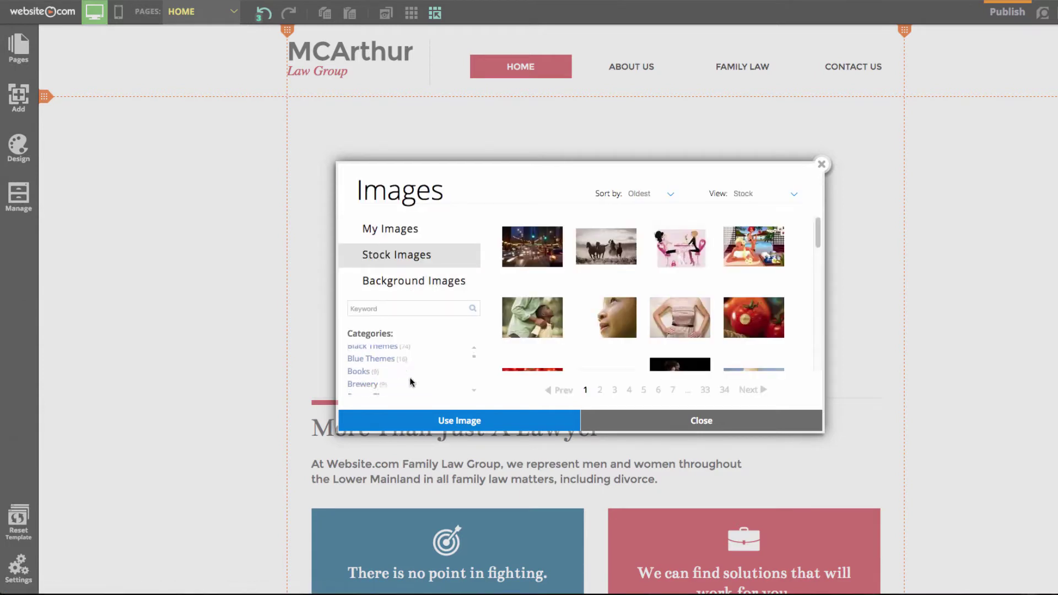
pyautogui.scroll(-4, 389, 380)
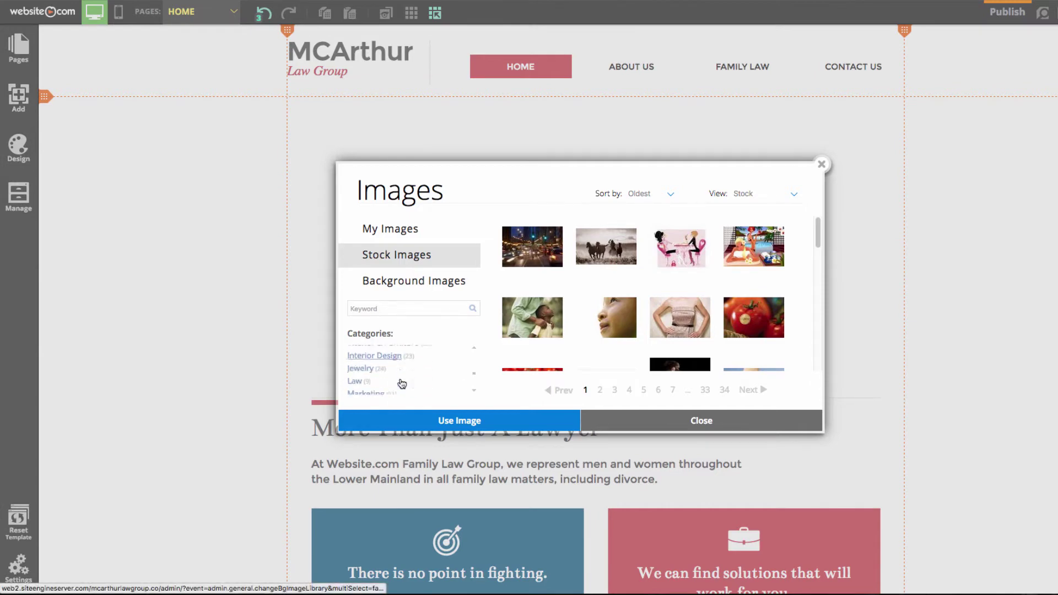
pyautogui.click(353, 362)
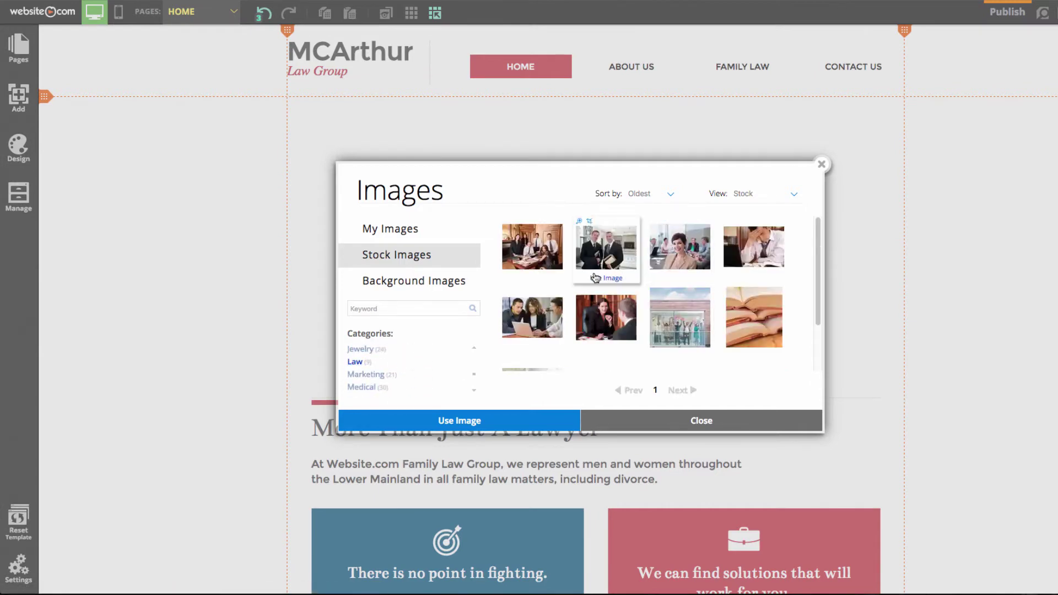
pyautogui.doubleClick(535, 250)
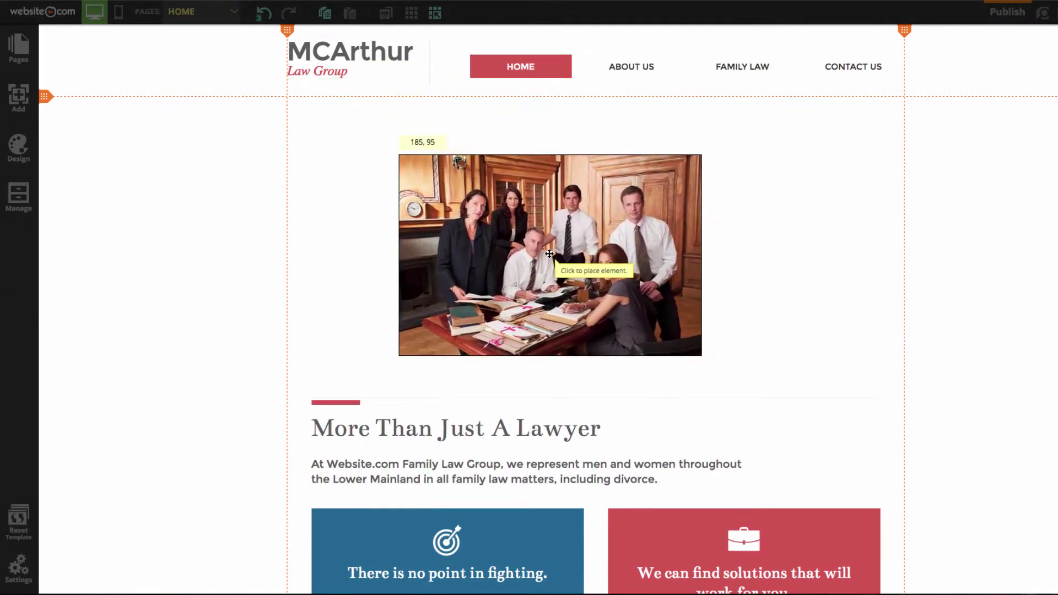
pyautogui.click(440, 221)
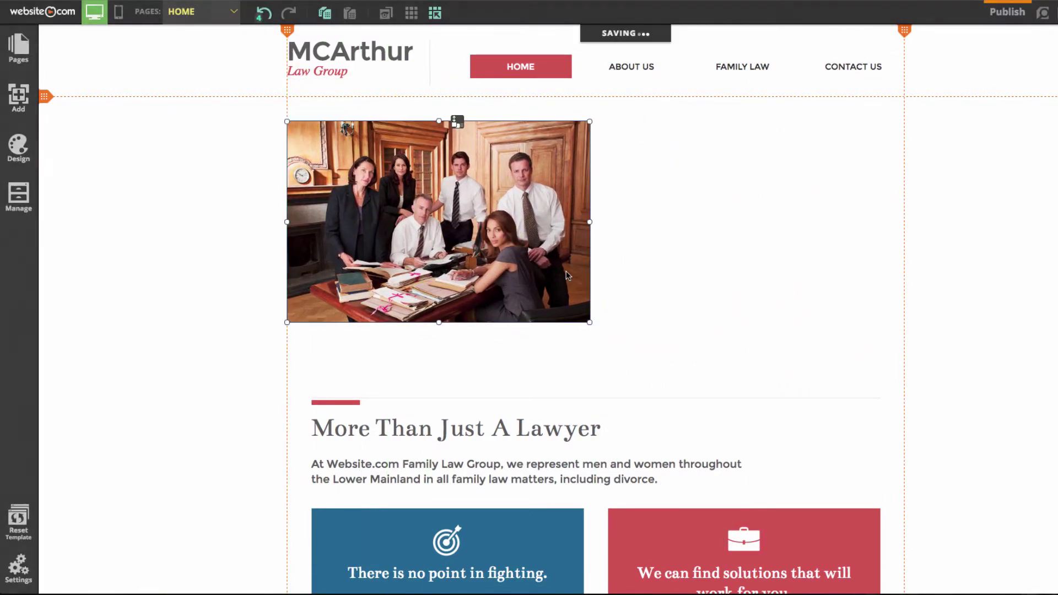
pyautogui.moveTo(590, 324); pyautogui.dragTo(903, 397)
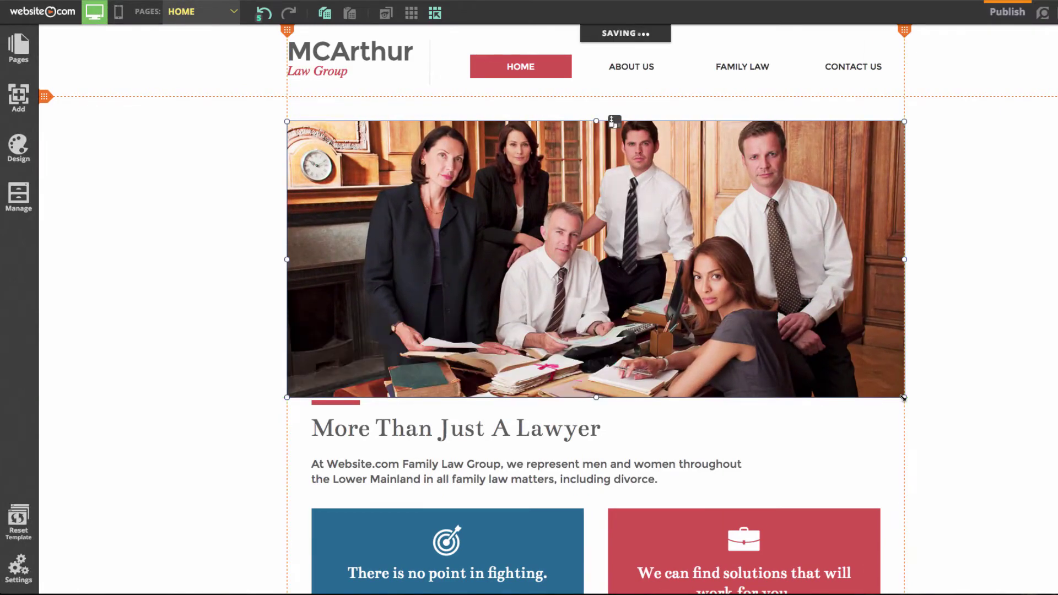
pyautogui.click(1055, 245)
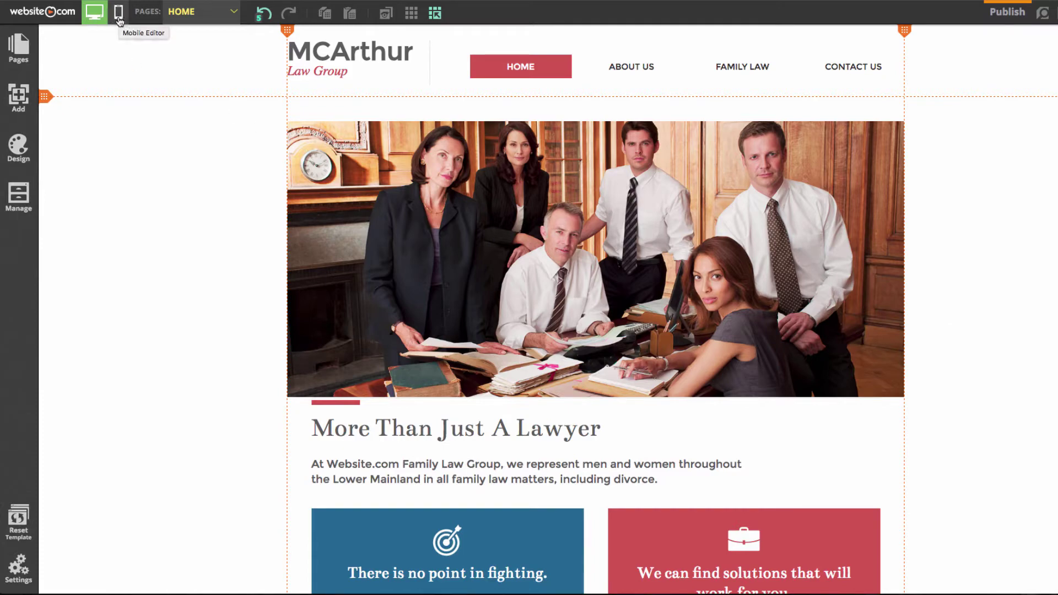
pyautogui.click(118, 18)
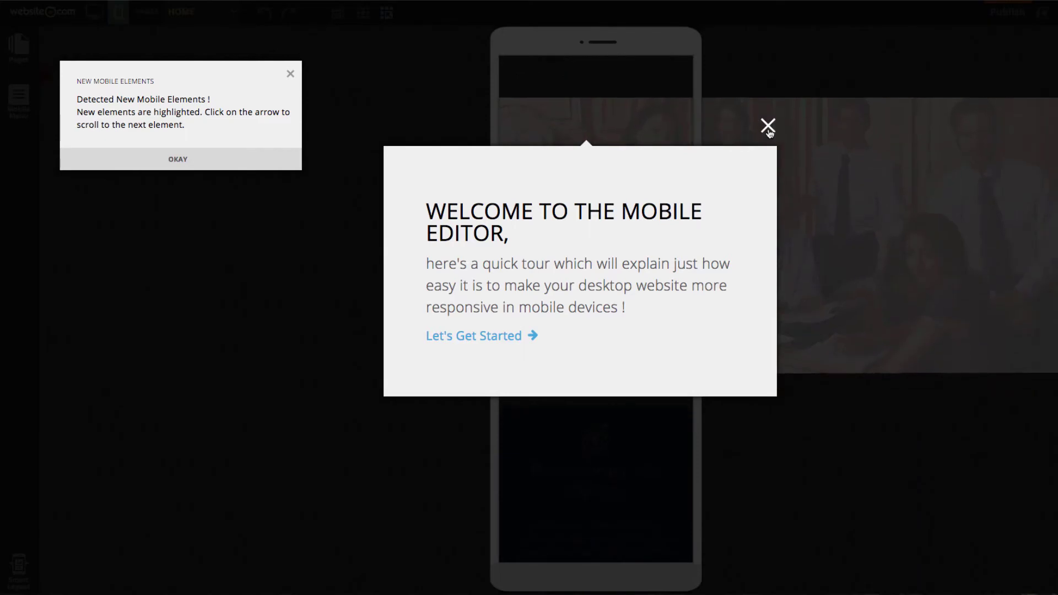
pyautogui.click(767, 126)
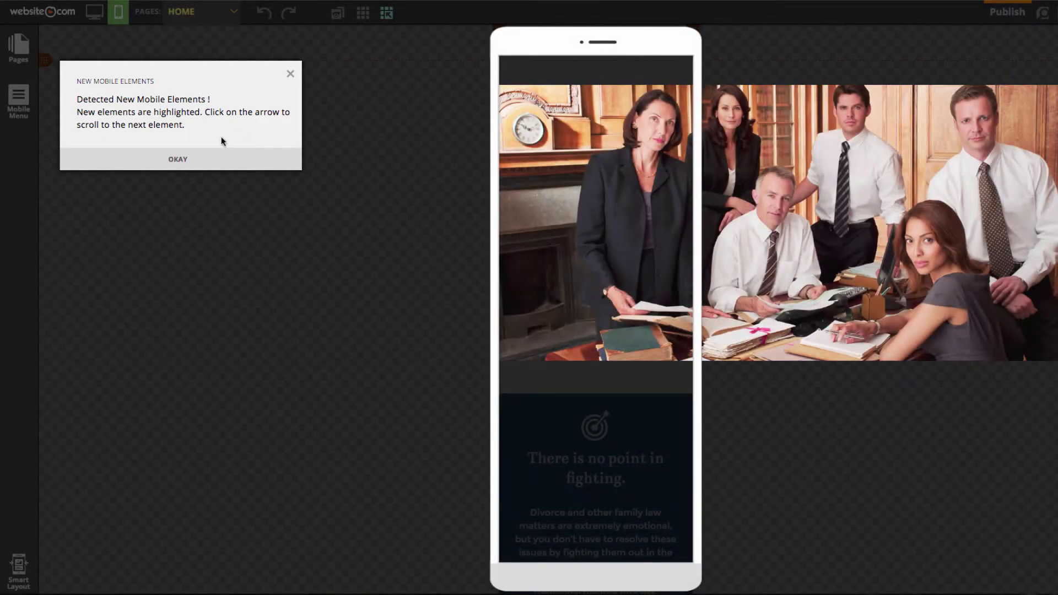
pyautogui.click(216, 159)
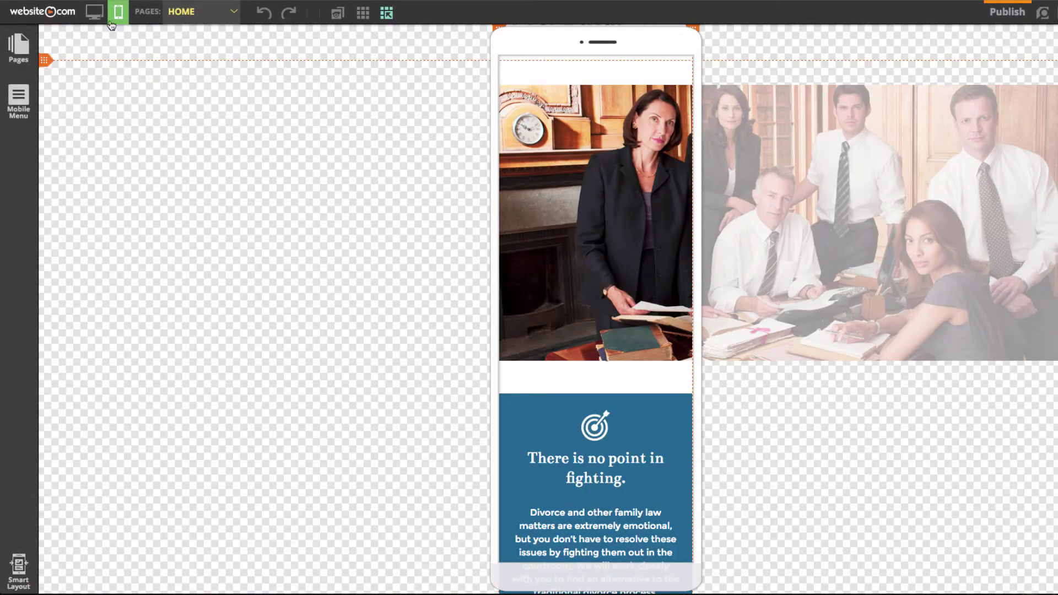
pyautogui.click(95, 12)
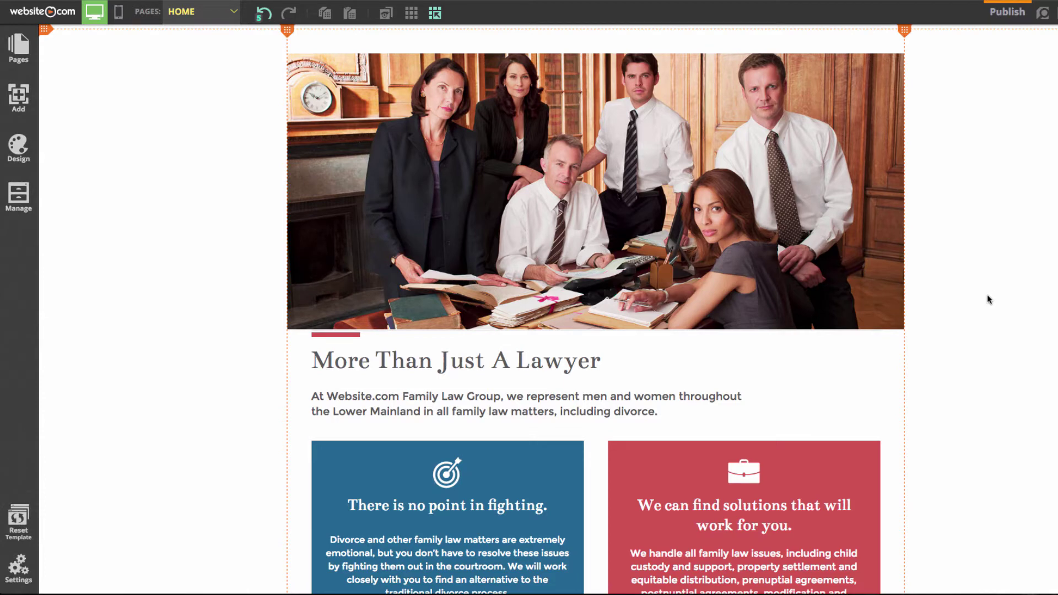
# - Open the Add elements list, then switch to the site's Design options
pyautogui.click(13, 112)
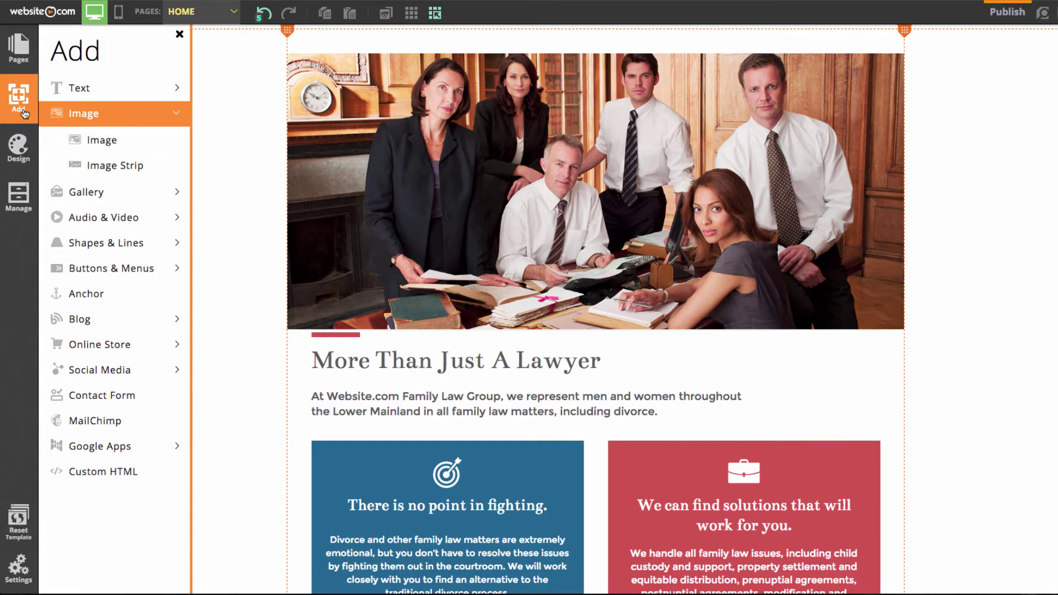
pyautogui.click(19, 165)
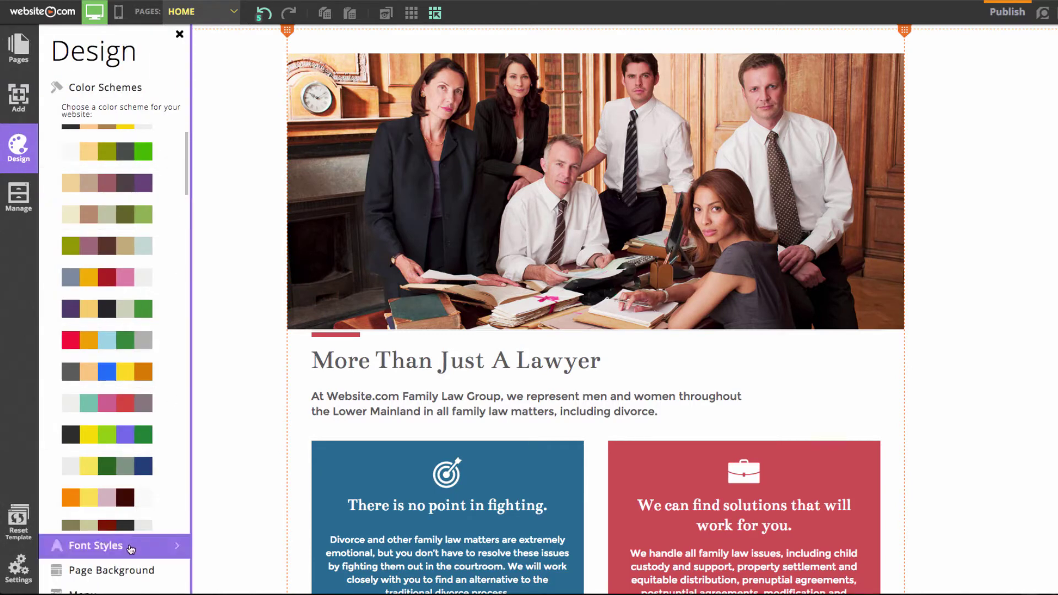
# - Preview green/yellow, beige/olive, orange/mauve and purple/gold schemes, then revert to Template Default
pyautogui.scroll(2, 114, 132)
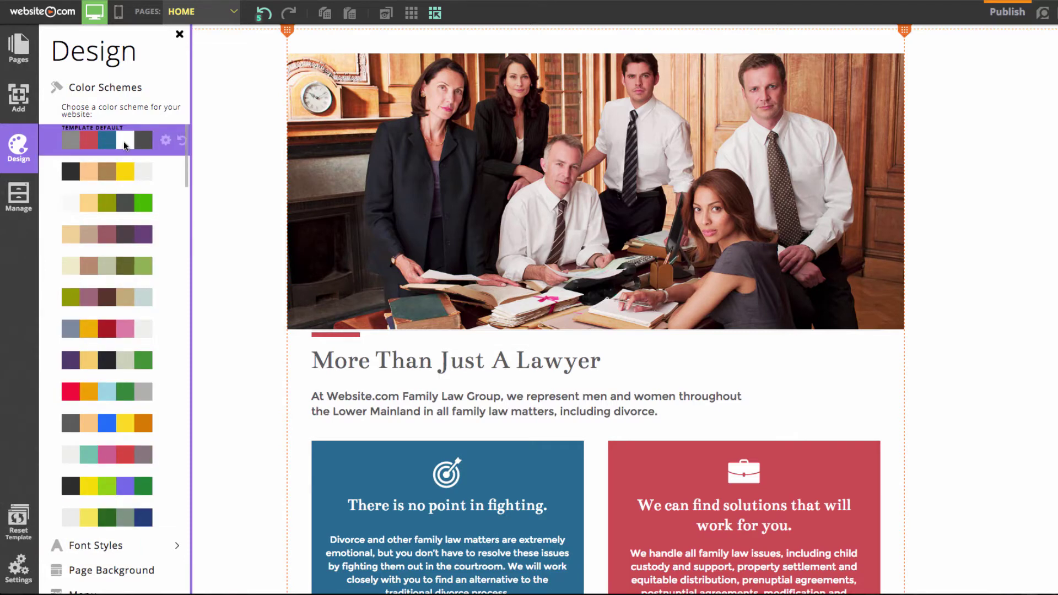
pyautogui.click(128, 213)
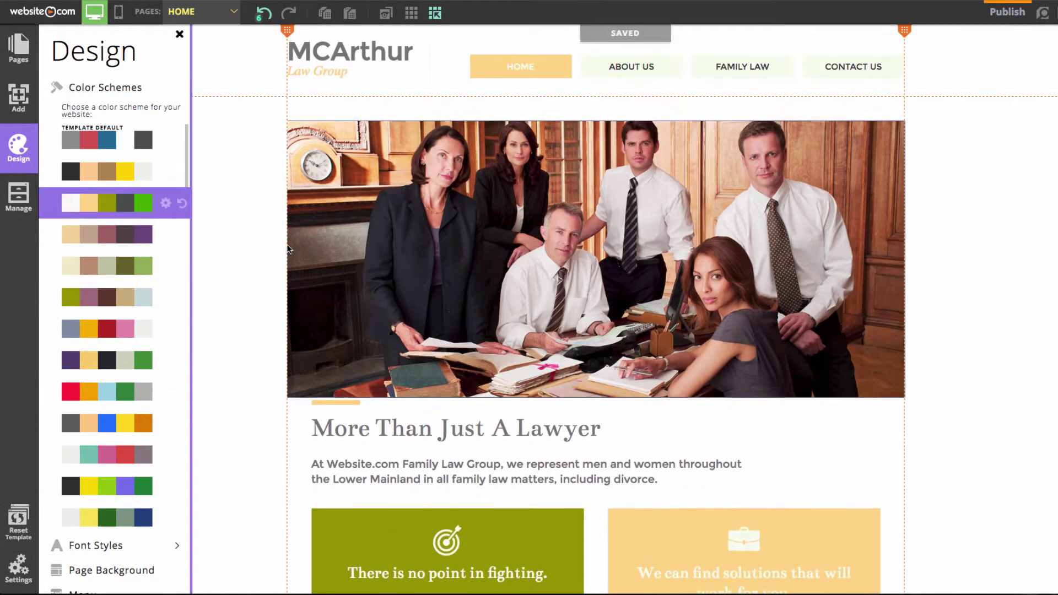
pyautogui.click(103, 257)
pyautogui.click(107, 300)
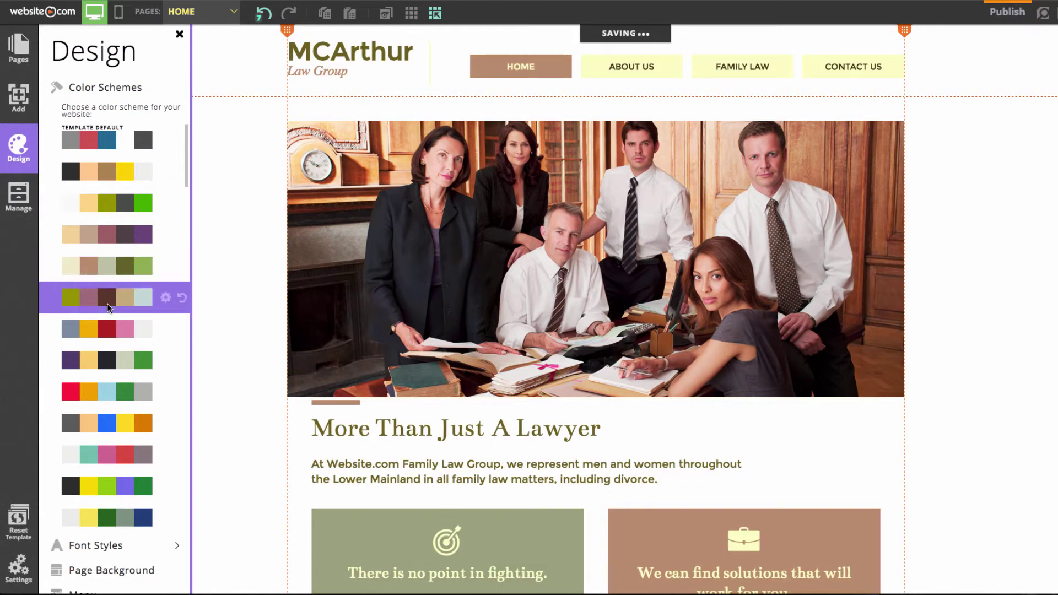
pyautogui.click(106, 328)
pyautogui.click(105, 367)
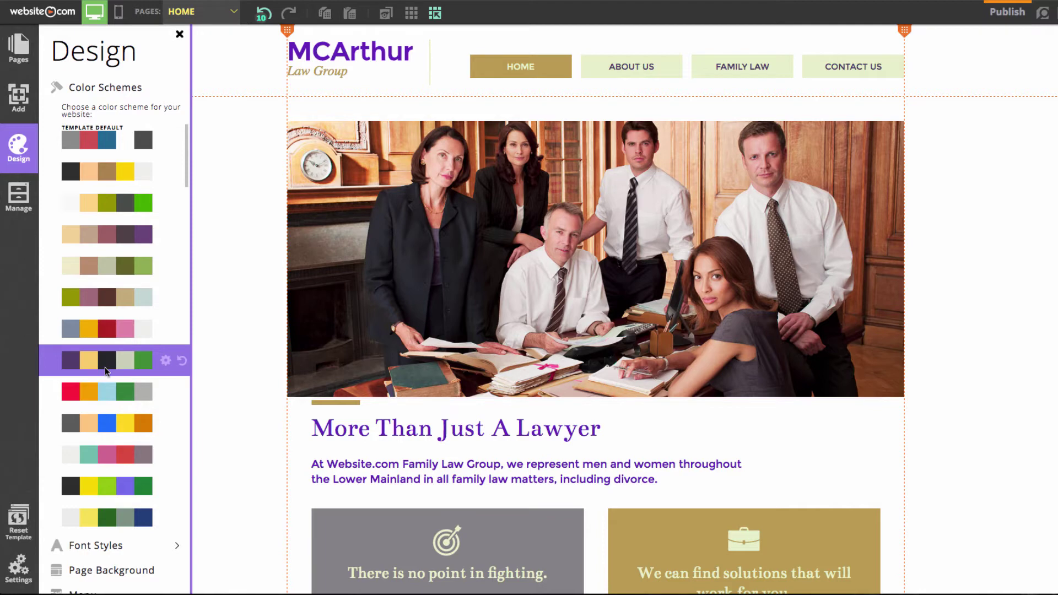
pyautogui.click(103, 140)
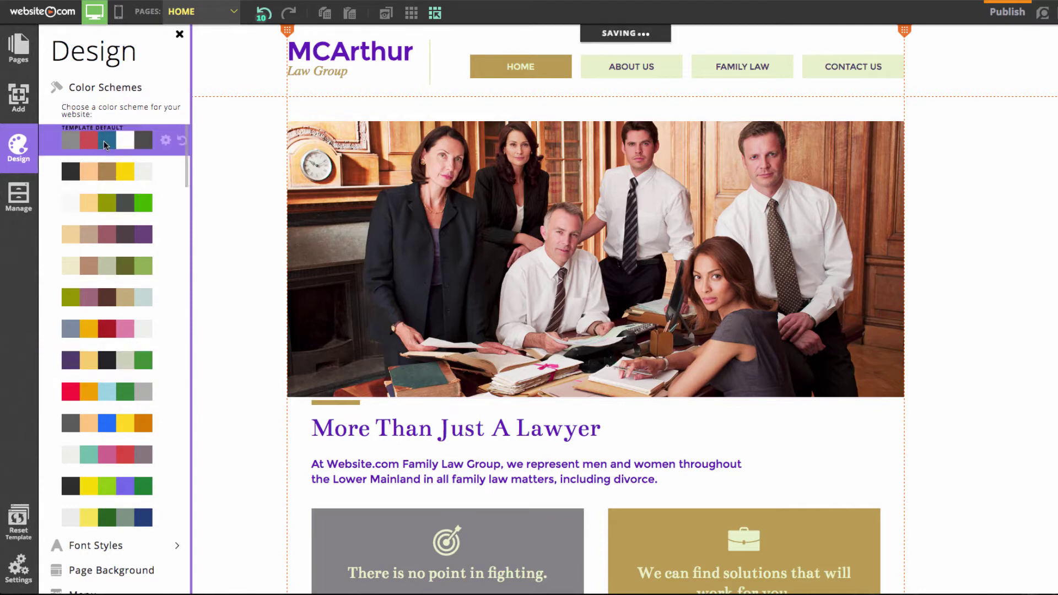
pyautogui.click(223, 199)
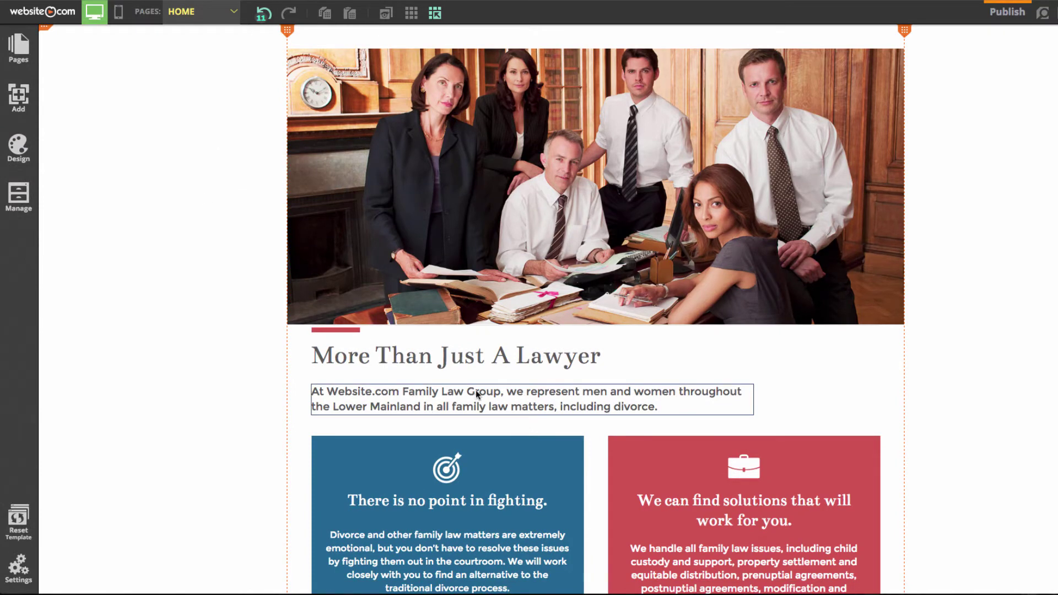
# - Delete the old intro paragraph under 'More Than Just A Lawyer' and show the Text element styles
pyautogui.click(456, 400)
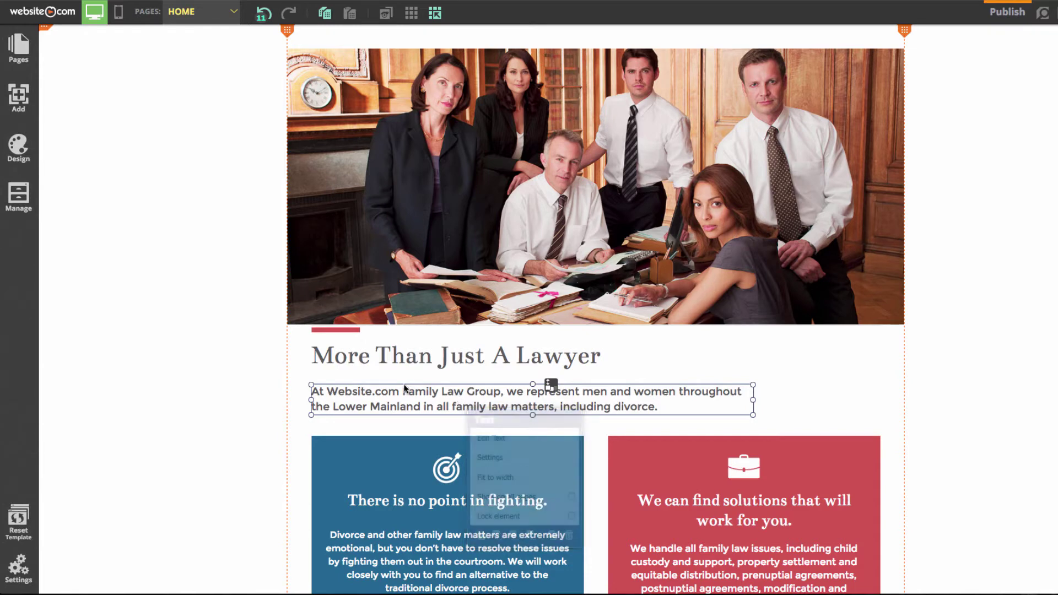
pyautogui.click(417, 393)
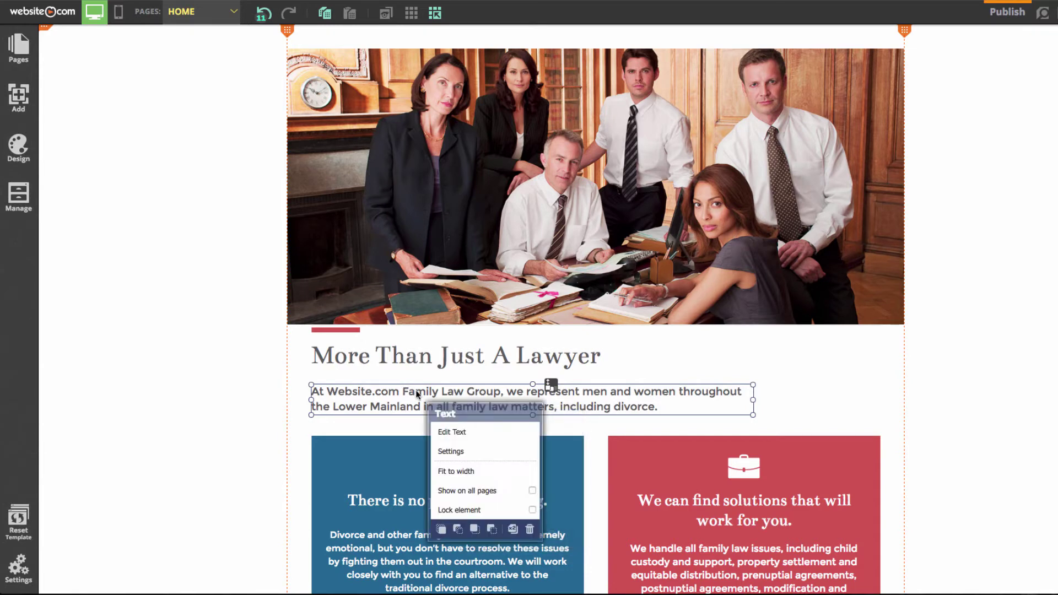
pyautogui.click(530, 530)
pyautogui.click(511, 328)
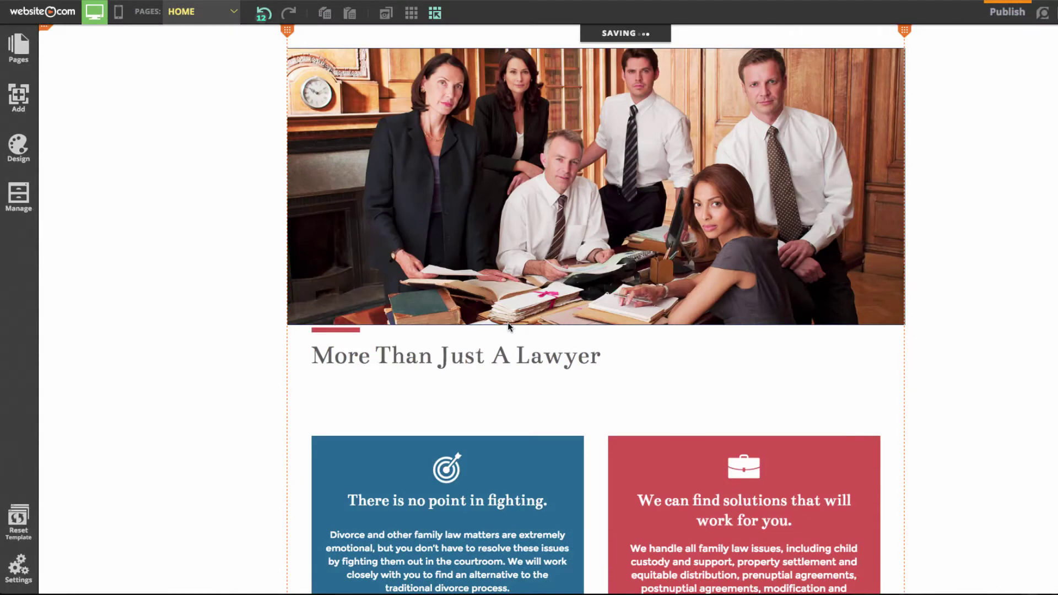
pyautogui.click(18, 97)
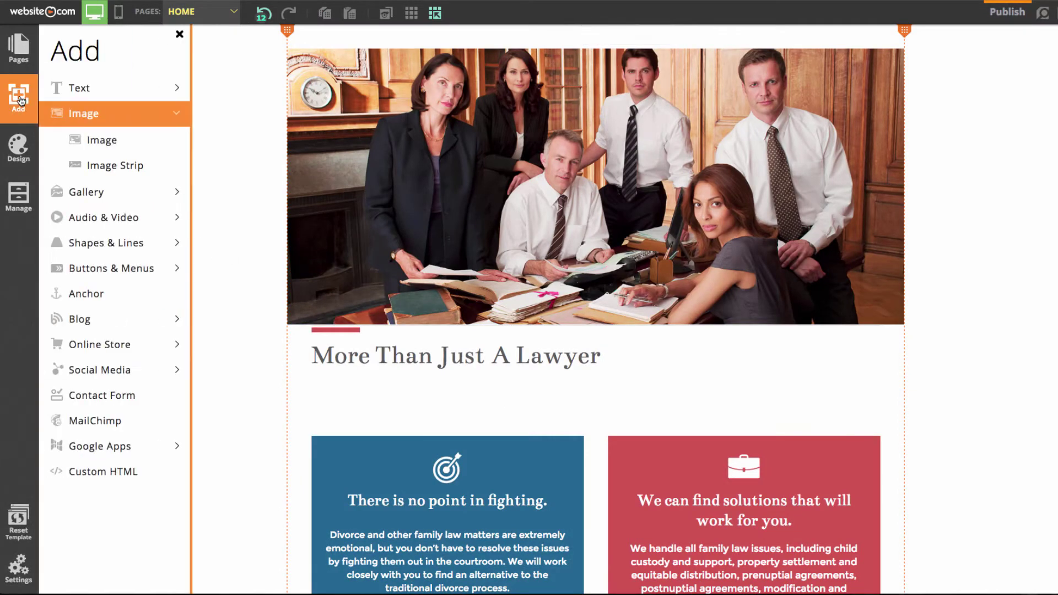
pyautogui.click(98, 97)
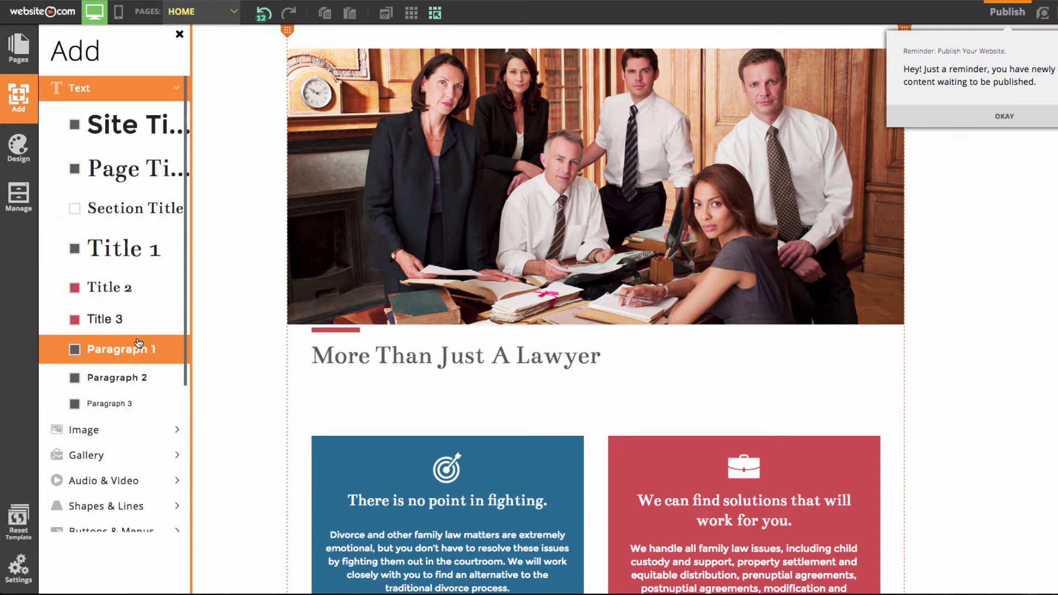
# - Add a Paragraph 1 element under the heading and stretch it to the full content width
pyautogui.click(124, 353)
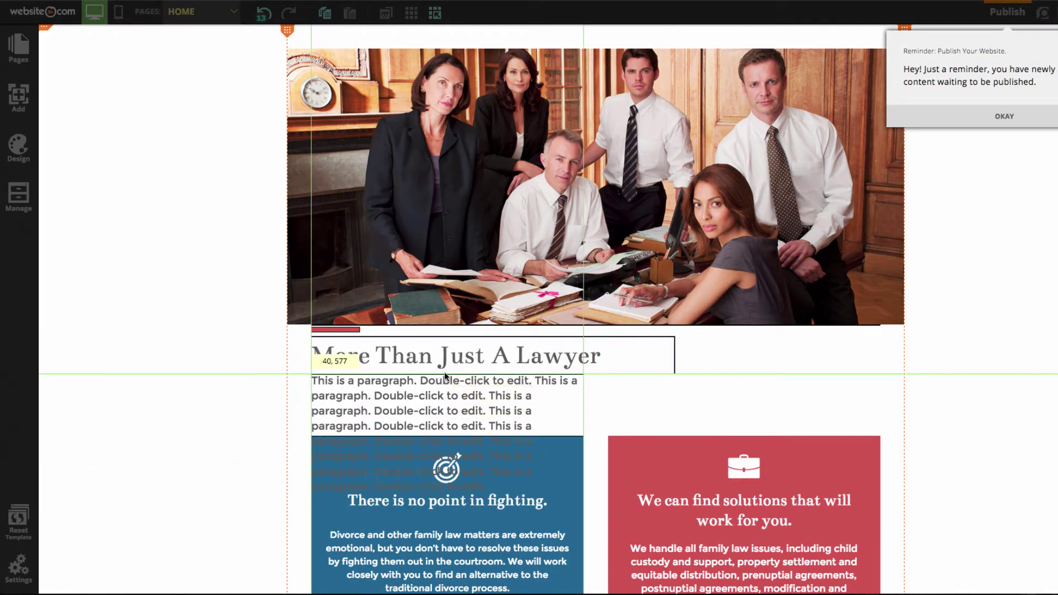
pyautogui.click(455, 377)
pyautogui.moveTo(586, 434); pyautogui.dragTo(820, 436)
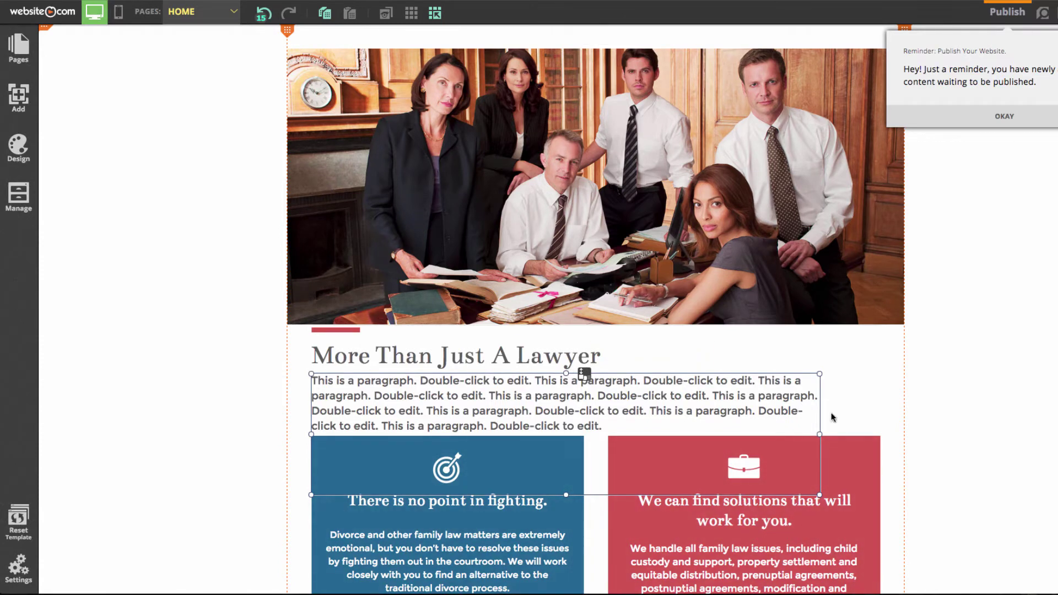
pyautogui.moveTo(824, 436); pyautogui.dragTo(901, 438)
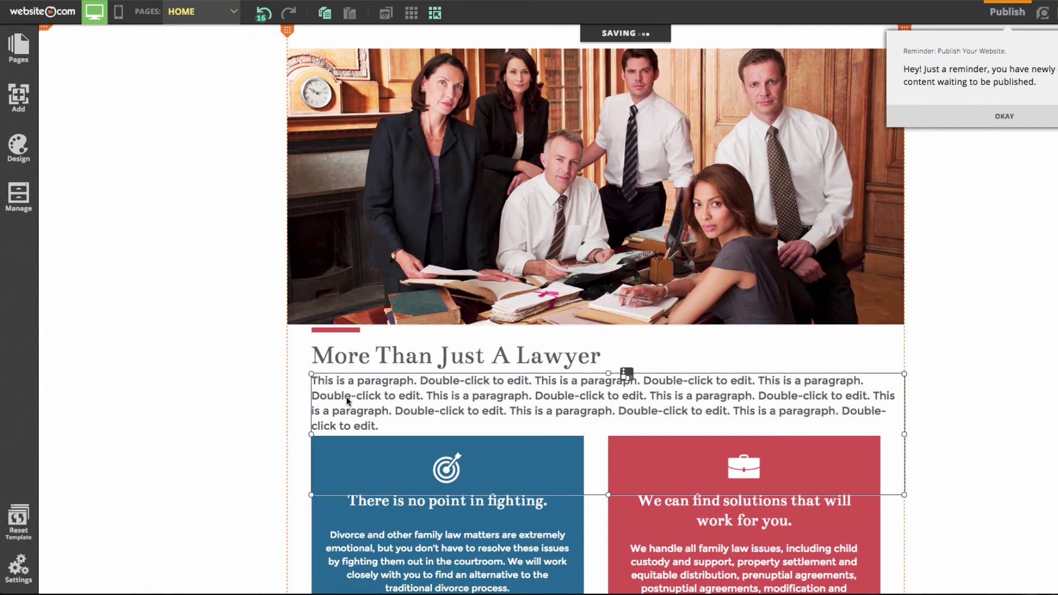
# - Put the new paragraph into text editing and select all of its placeholder text
pyautogui.rightClick(378, 410)
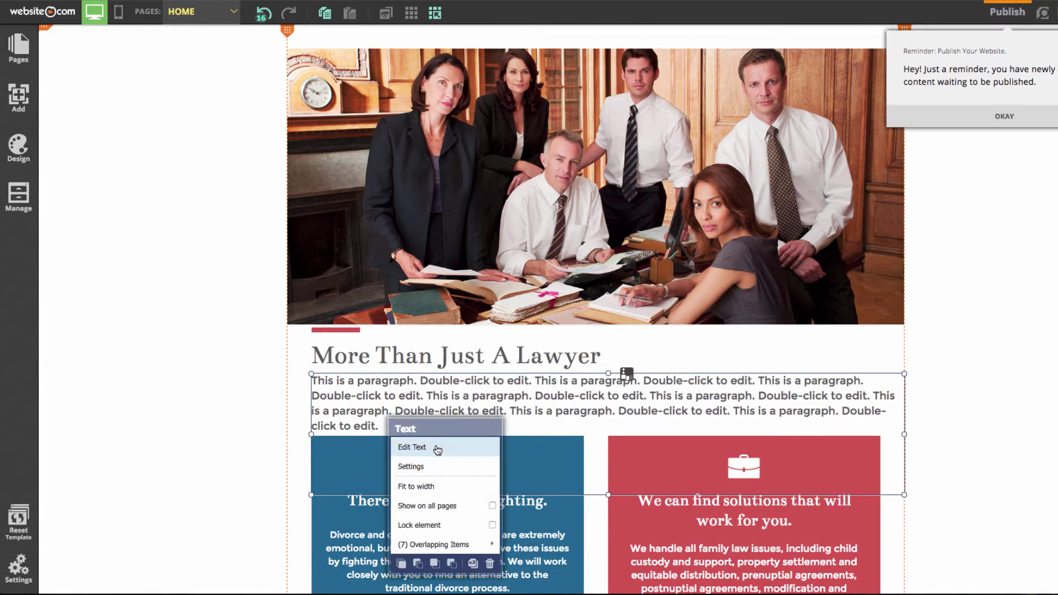
pyautogui.click(435, 447)
pyautogui.moveTo(384, 425); pyautogui.dragTo(309, 377)
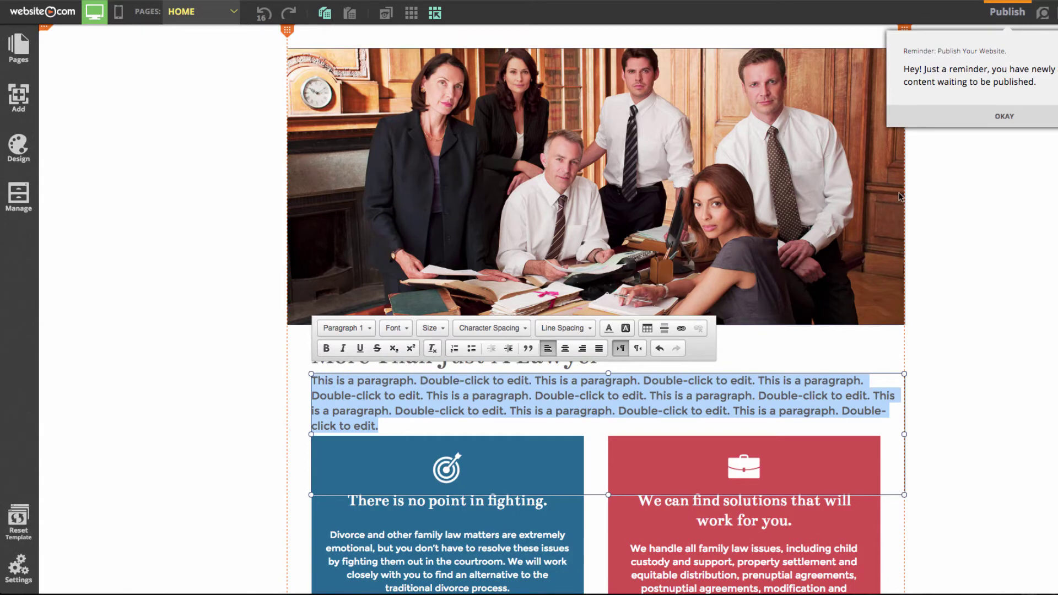
pyautogui.click(1005, 115)
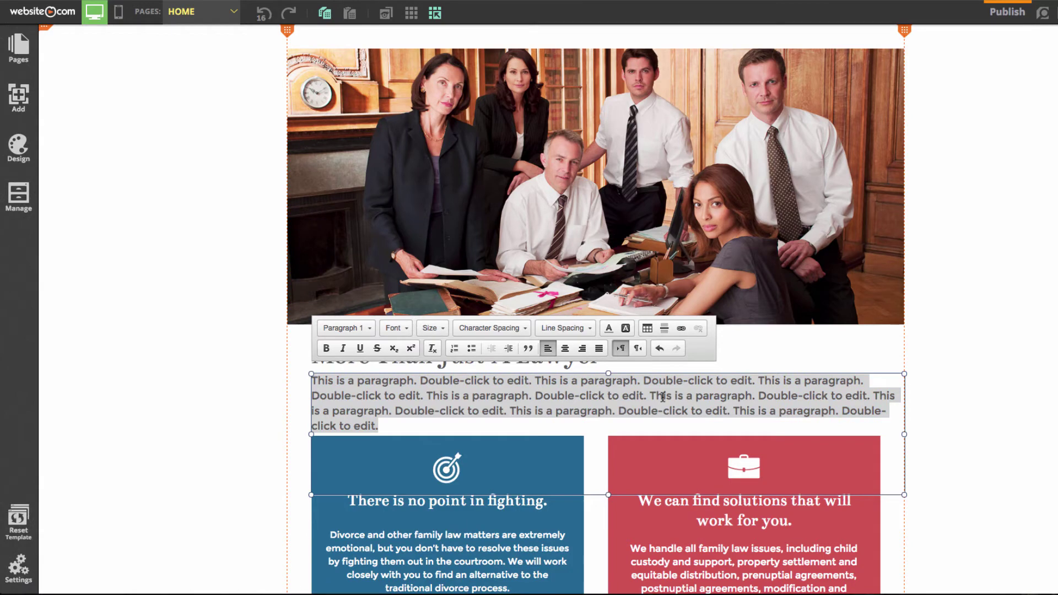
pyautogui.moveTo(382, 425); pyautogui.dragTo(310, 380)
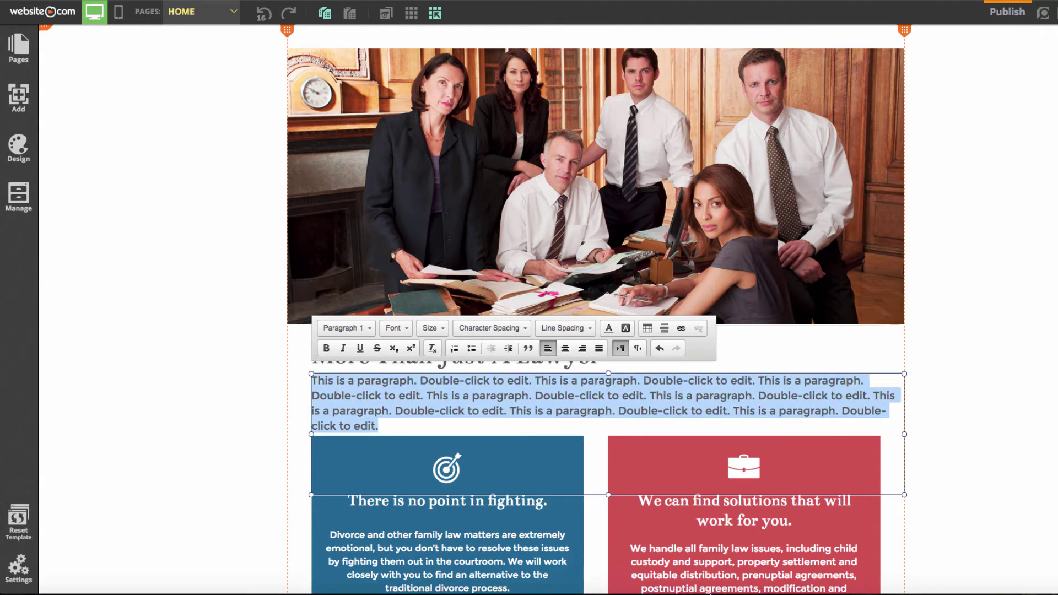
pyautogui.click(956, 576)
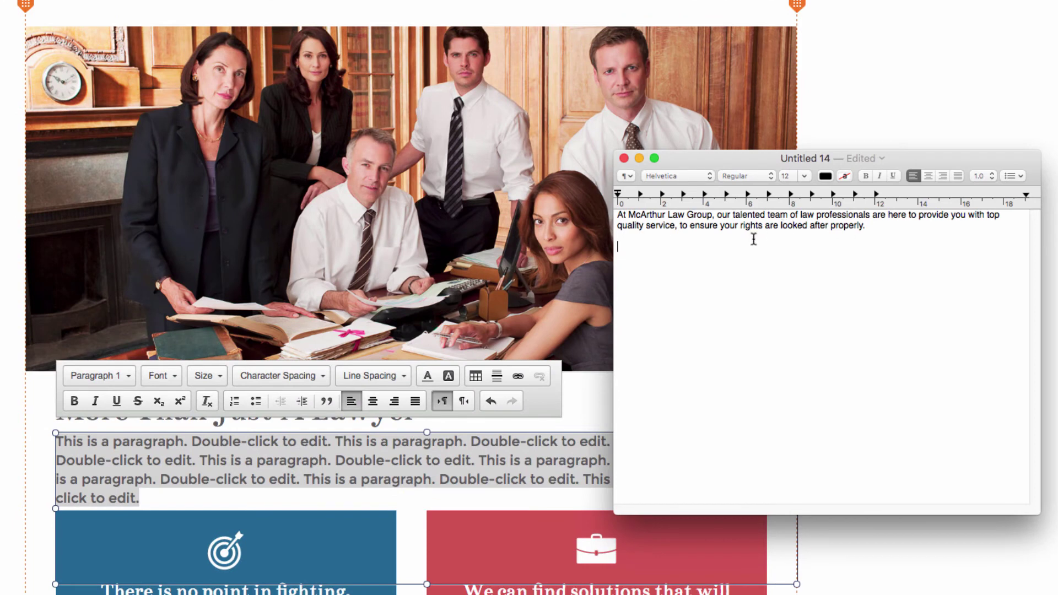
# - Copy the intro sentence from the notes and paste it over the placeholder paragraph
pyautogui.moveTo(750, 164); pyautogui.dragTo(778, 152)
pyautogui.moveTo(751, 160); pyautogui.dragTo(778, 152)
pyautogui.moveTo(905, 216); pyautogui.dragTo(643, 206)
pyautogui.press('super+c')
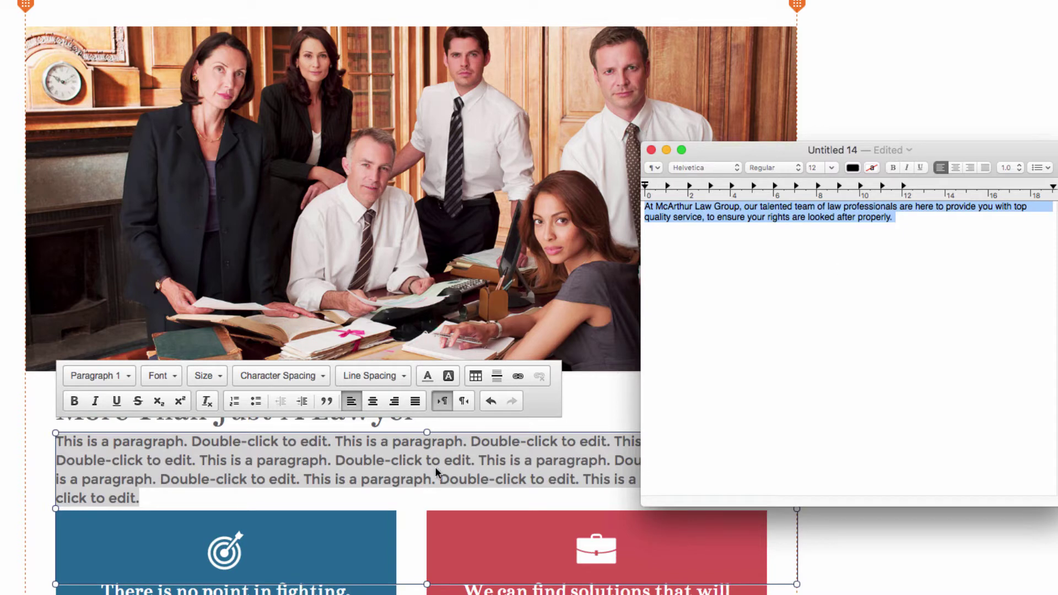
pyautogui.press('super+Tab')
pyautogui.press('super+v')
pyautogui.click(971, 378)
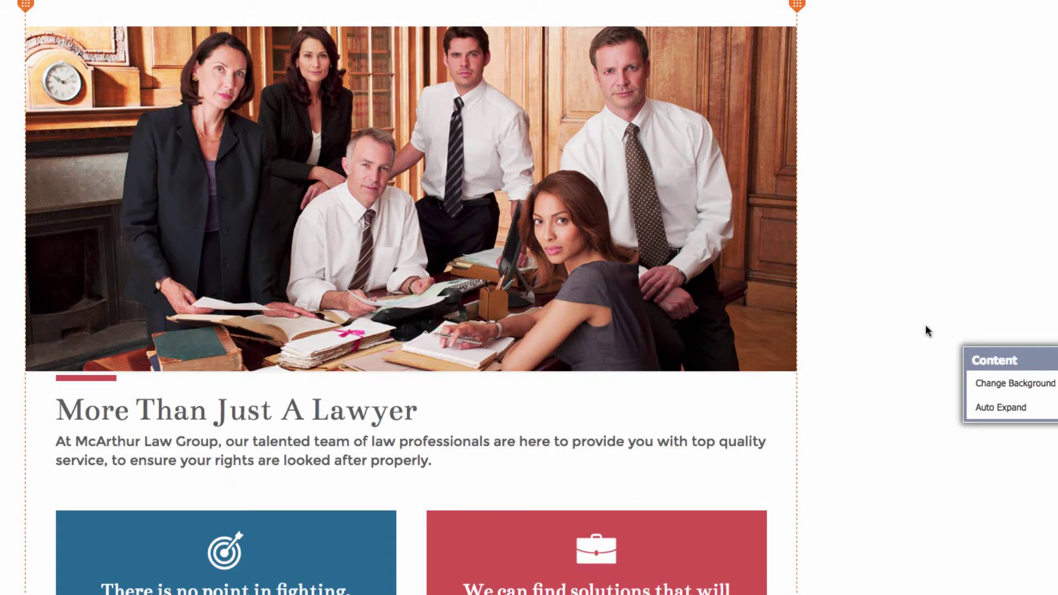
# - Re-enter and exit text editing on the intro paragraph to confirm the new copy
pyautogui.click(384, 461)
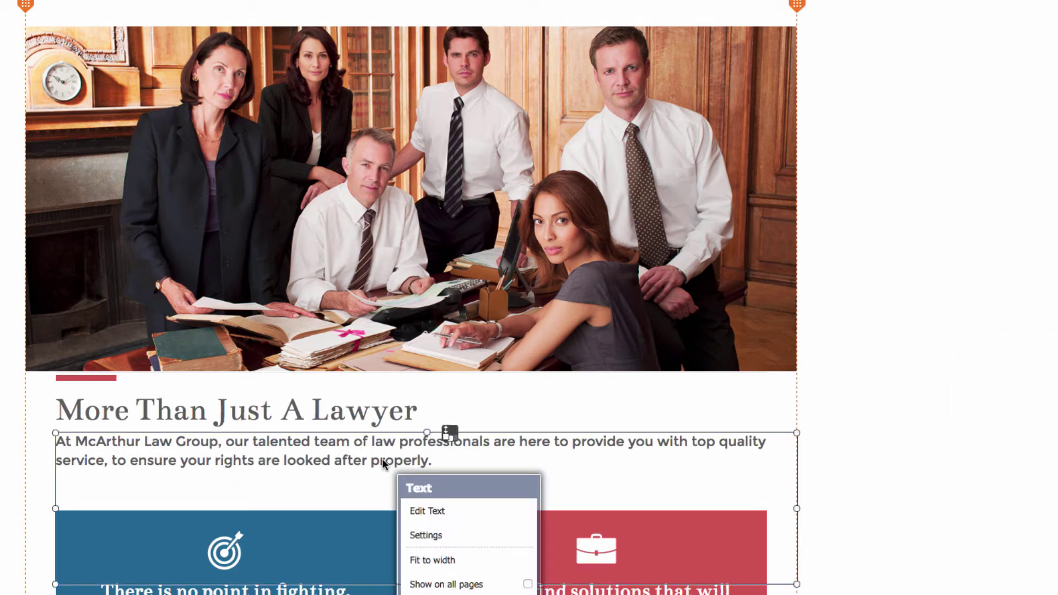
pyautogui.click(456, 512)
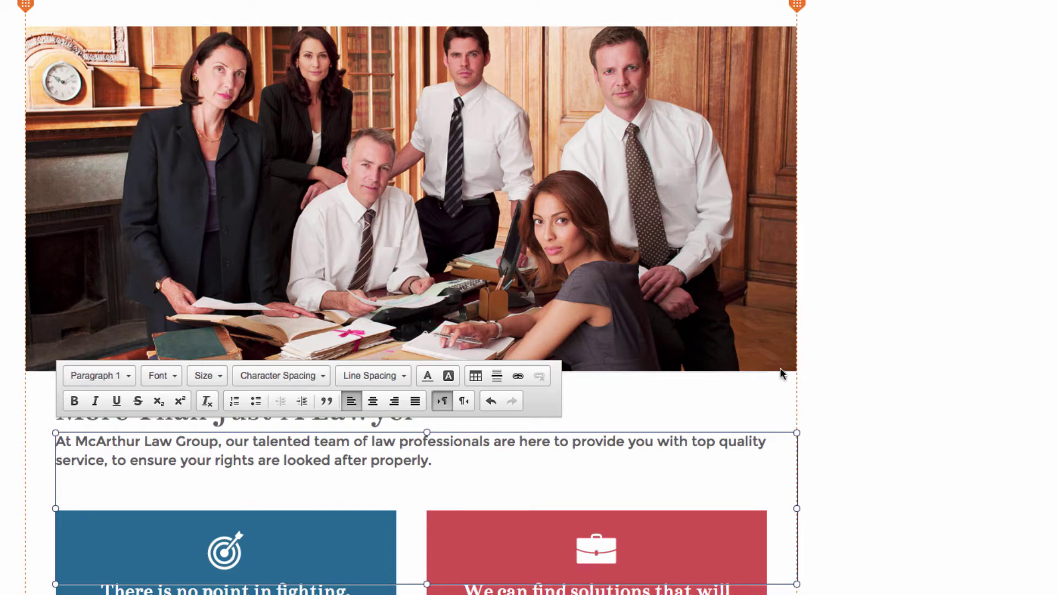
pyautogui.press('Escape')
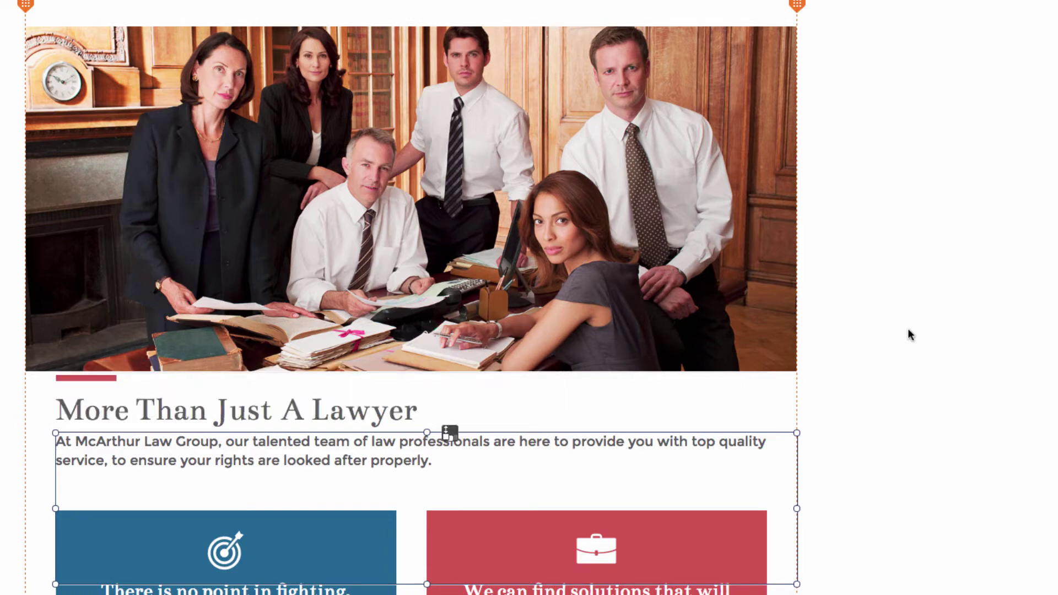
pyautogui.scroll(3, 909, 330)
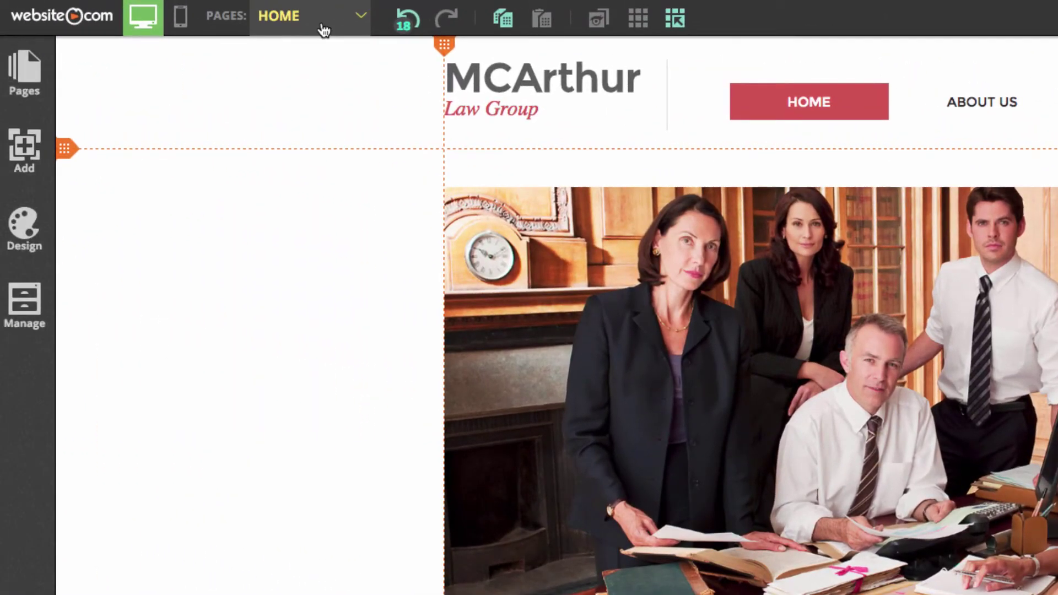
pyautogui.click(321, 28)
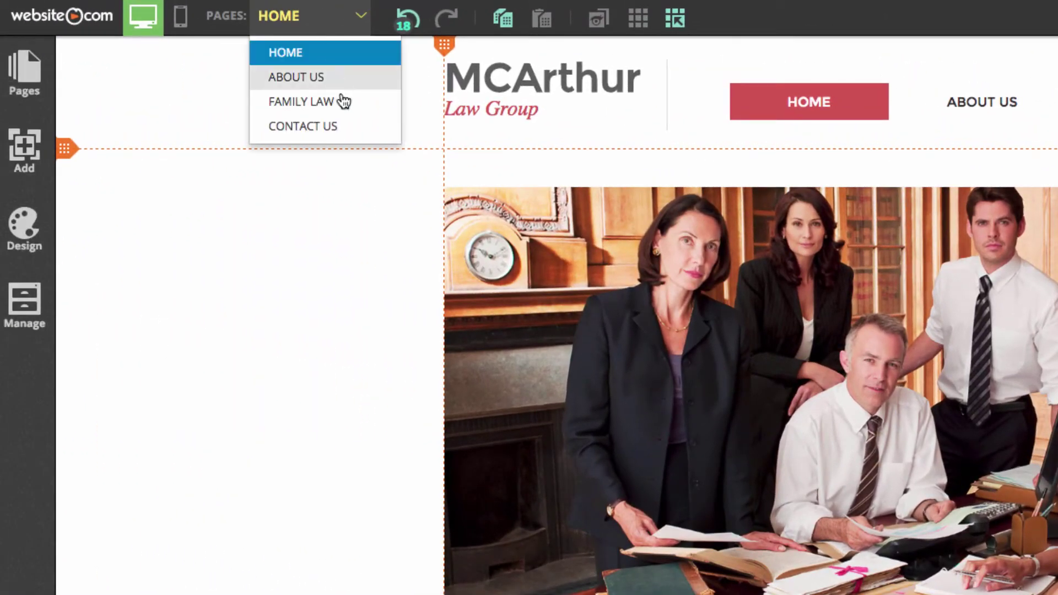
# - Switch to the Family Law page
pyautogui.click(344, 104)
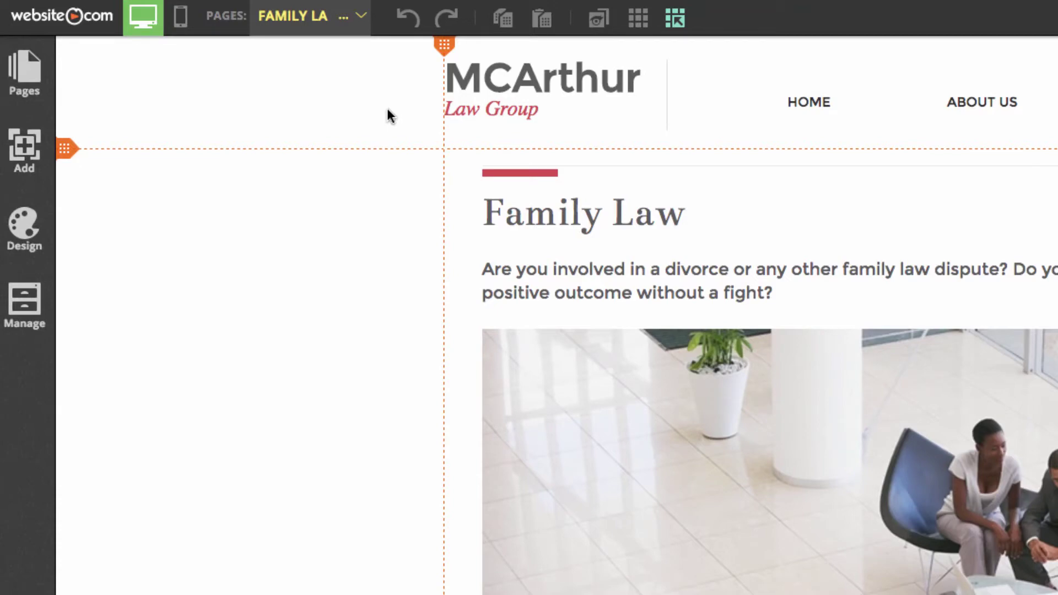
pyautogui.click(304, 16)
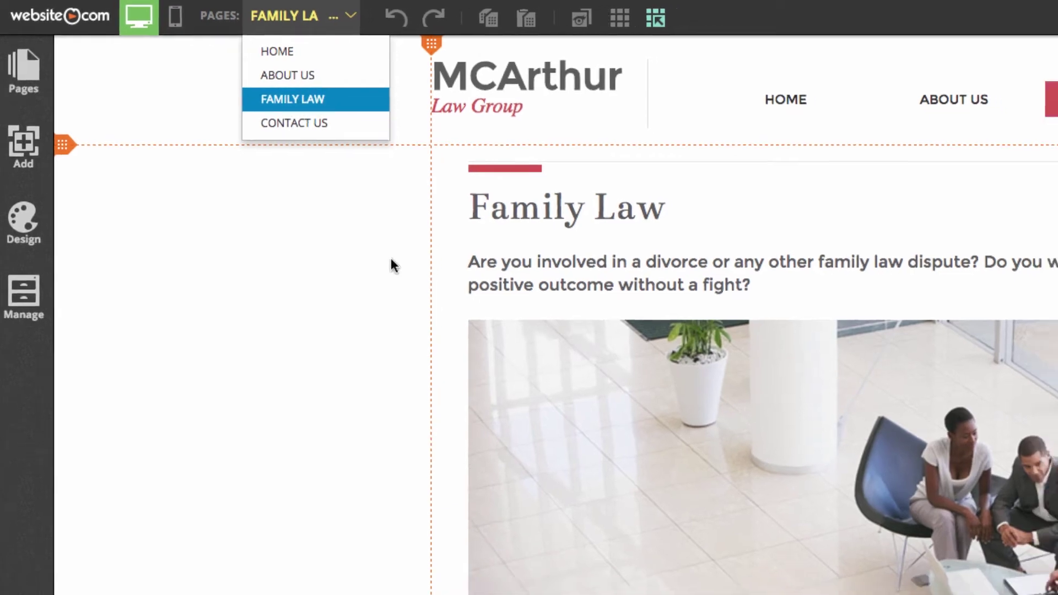
pyautogui.click(391, 266)
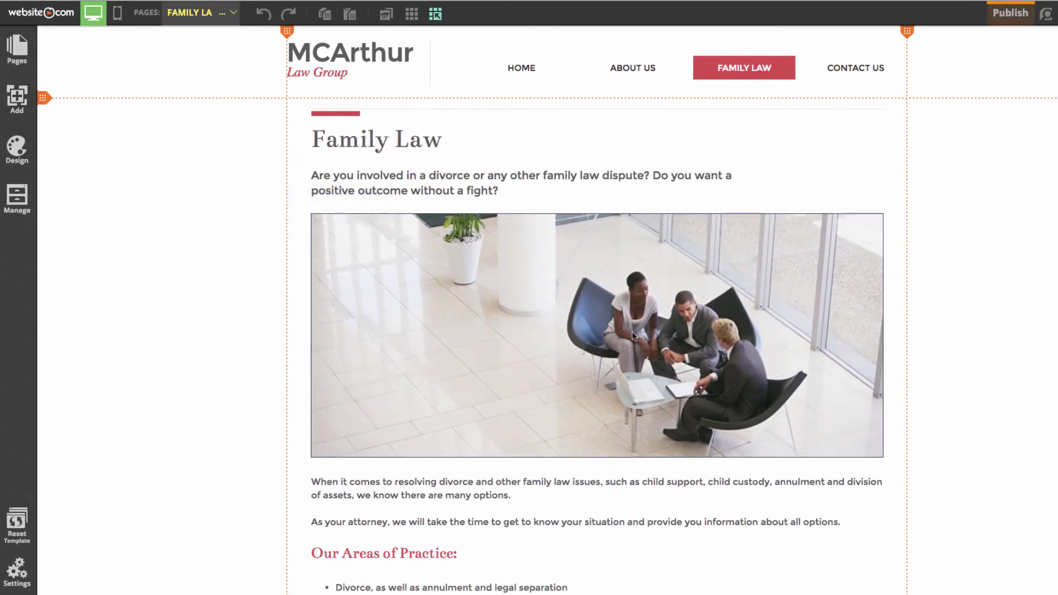
# - Replace the Family Law office photo with the uploaded lawyer.JPG, then go to Contact Us
pyautogui.click(651, 336)
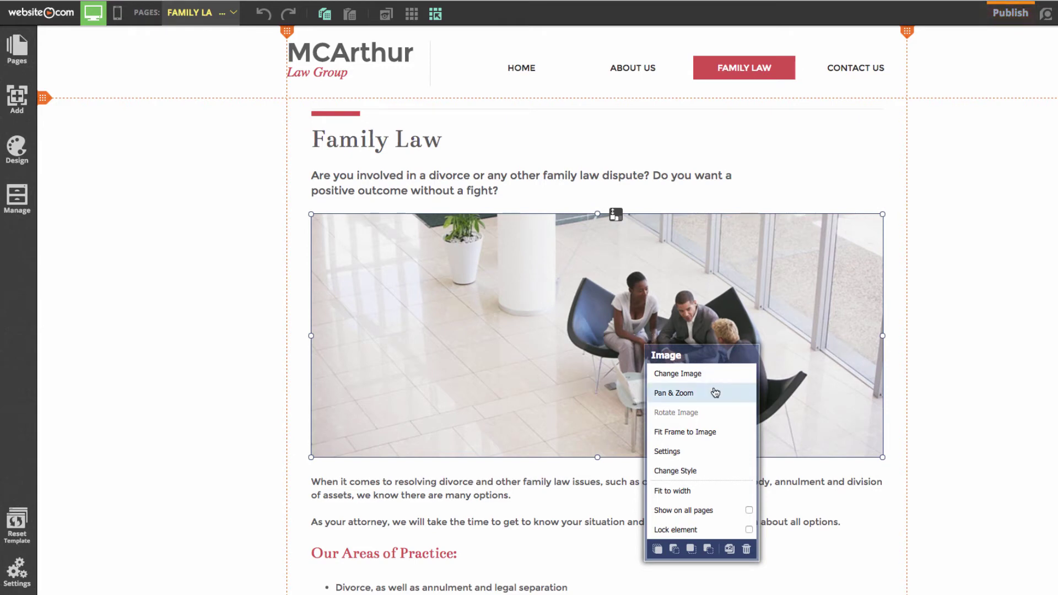
pyautogui.click(680, 375)
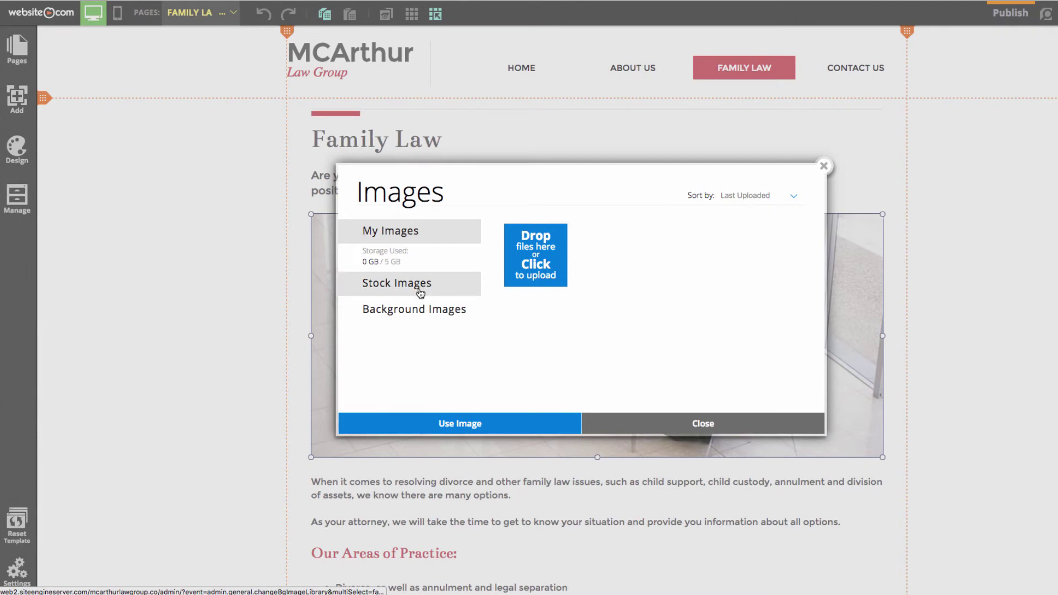
pyautogui.click(546, 266)
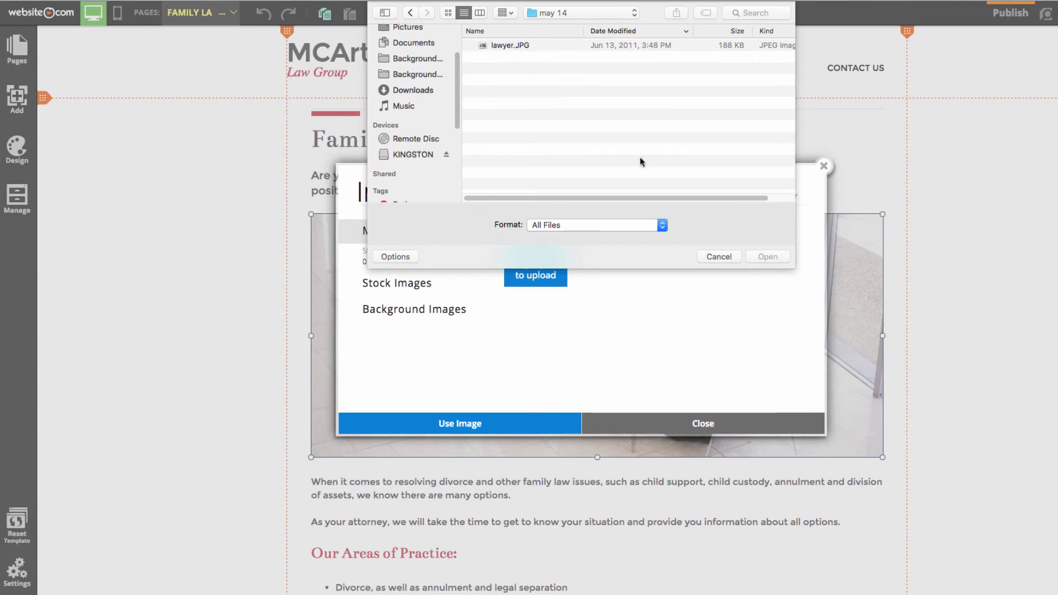
pyautogui.click(513, 46)
pyautogui.click(767, 259)
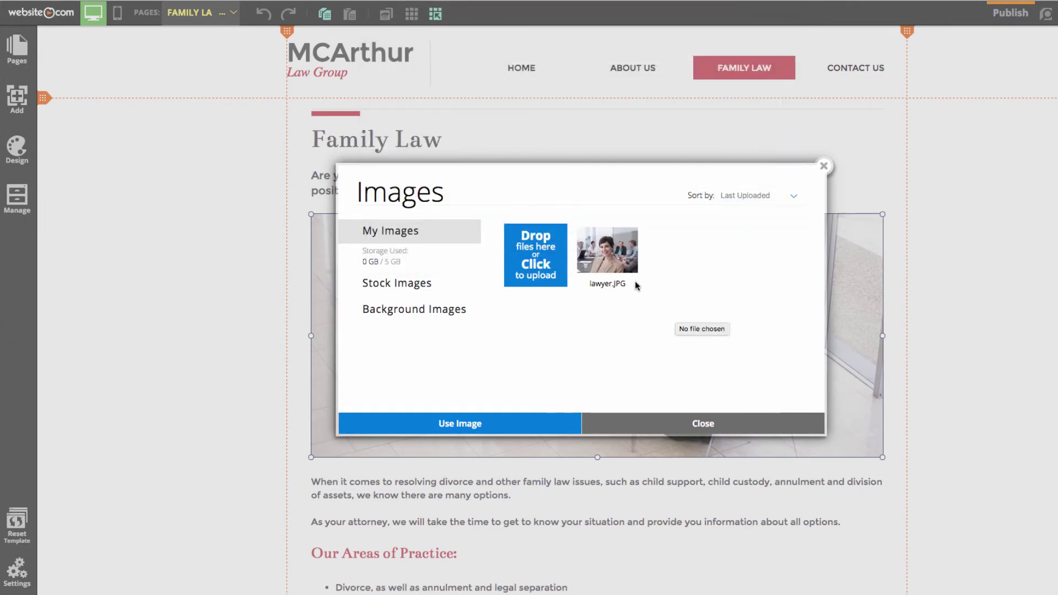
pyautogui.doubleClick(624, 272)
pyautogui.click(1028, 259)
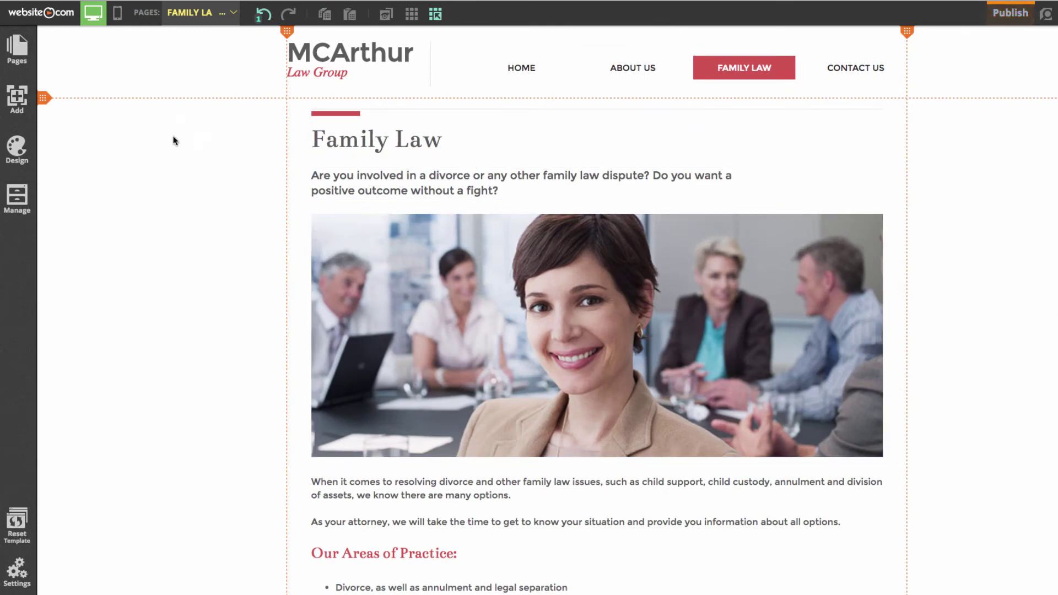
pyautogui.click(205, 16)
pyautogui.click(214, 83)
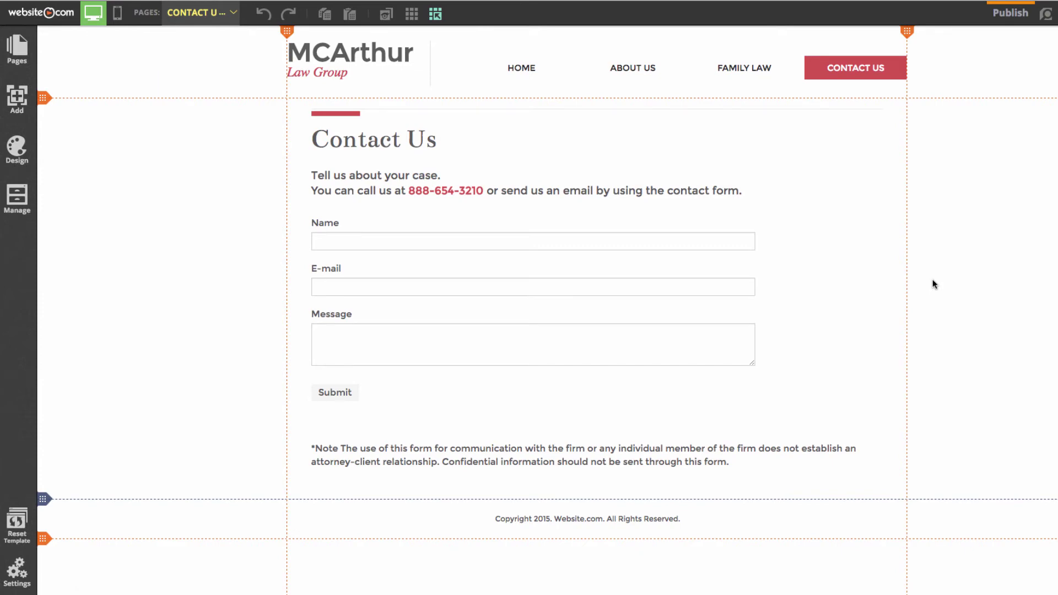
# - Place a Google Map element below the disclaimer note on the Contact Us page
pyautogui.click(16, 98)
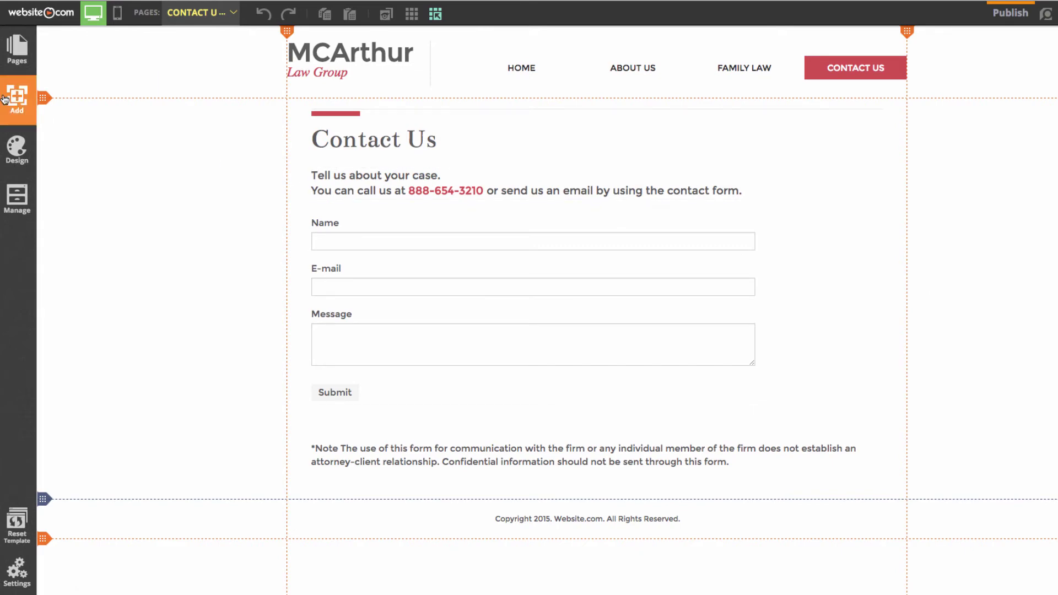
pyautogui.click(122, 90)
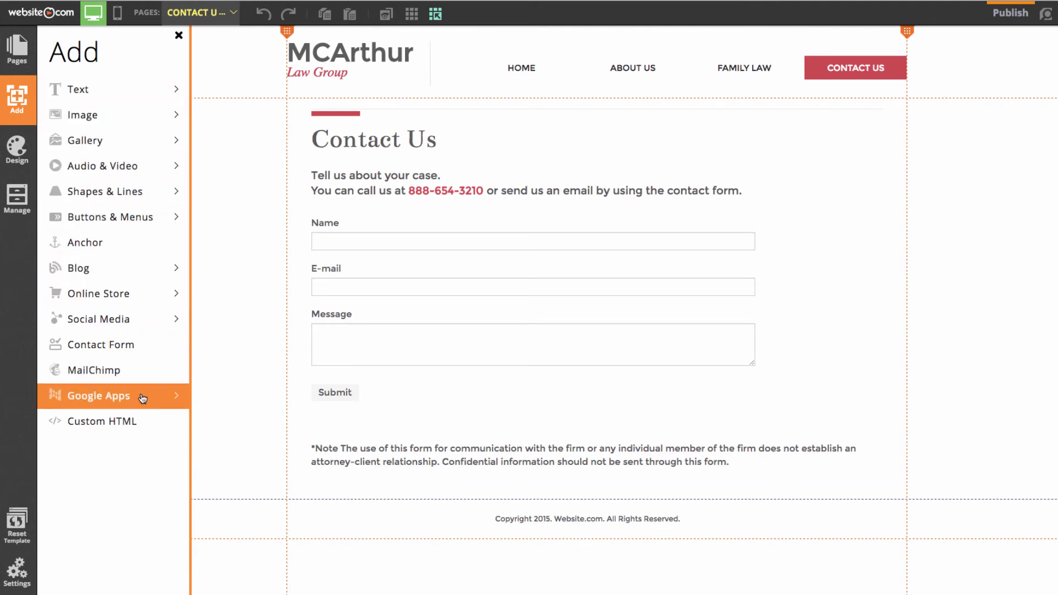
pyautogui.click(118, 395)
pyautogui.click(128, 424)
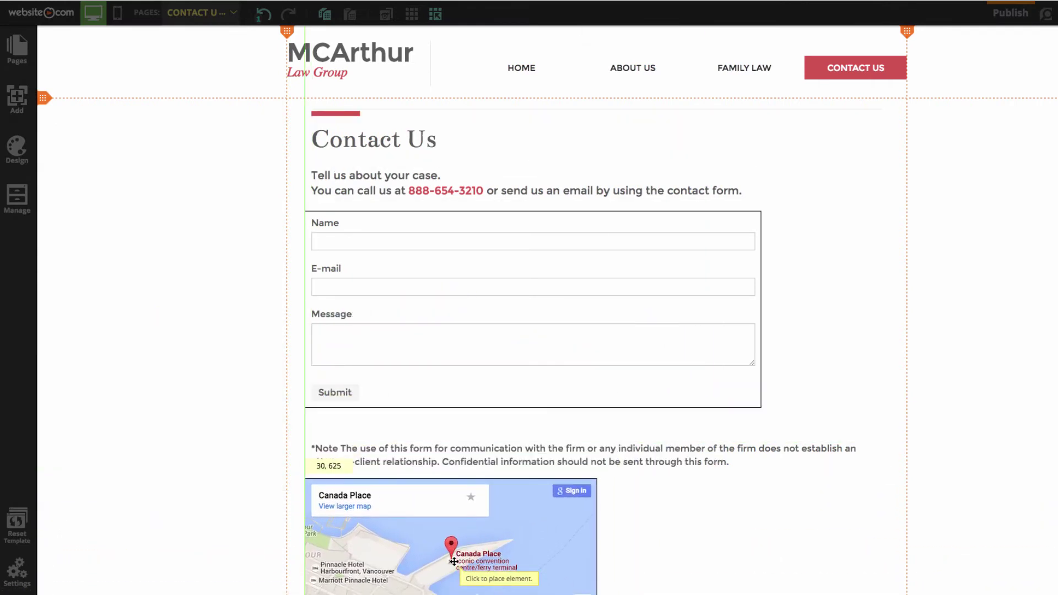
pyautogui.click(457, 561)
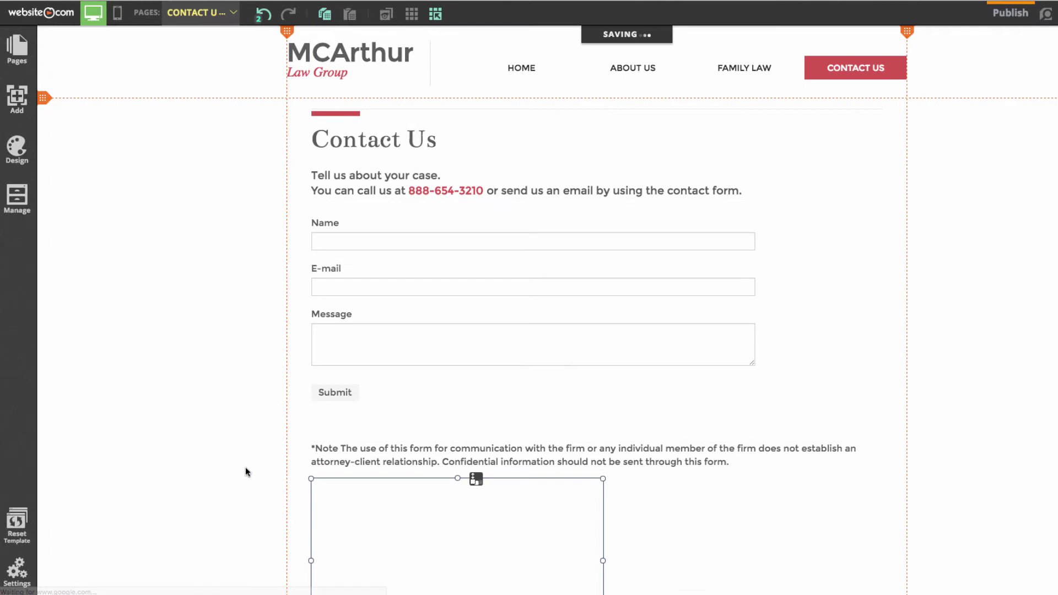
pyautogui.scroll(-4, 232, 461)
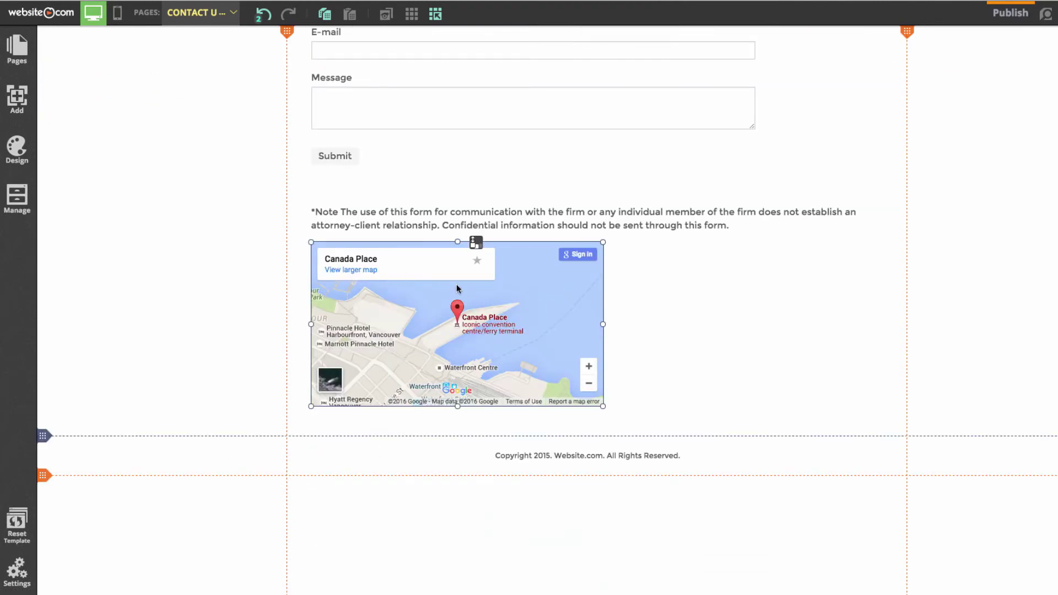
pyautogui.rightClick(387, 323)
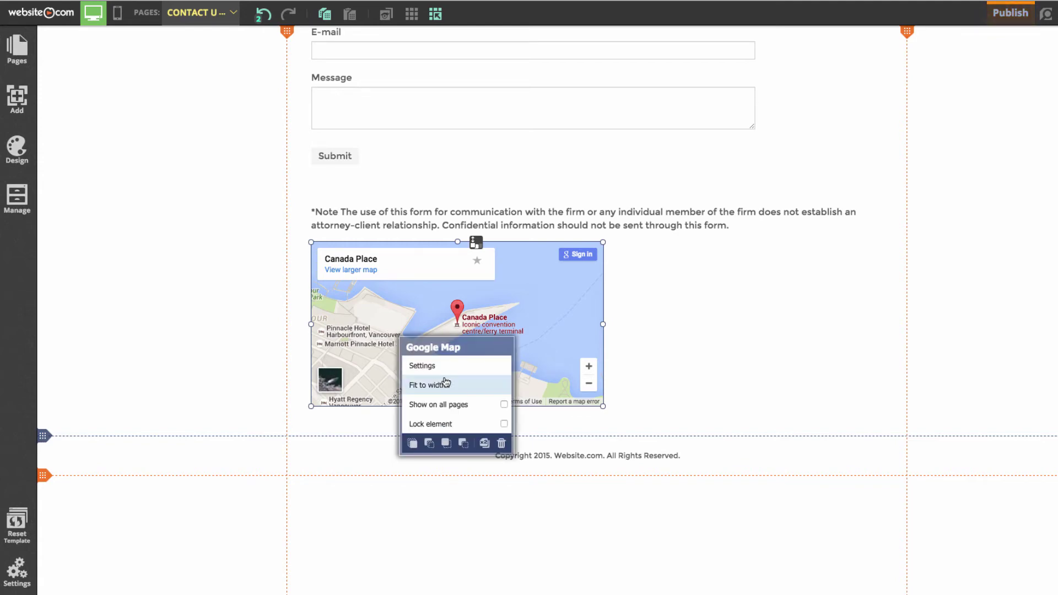
pyautogui.click(423, 366)
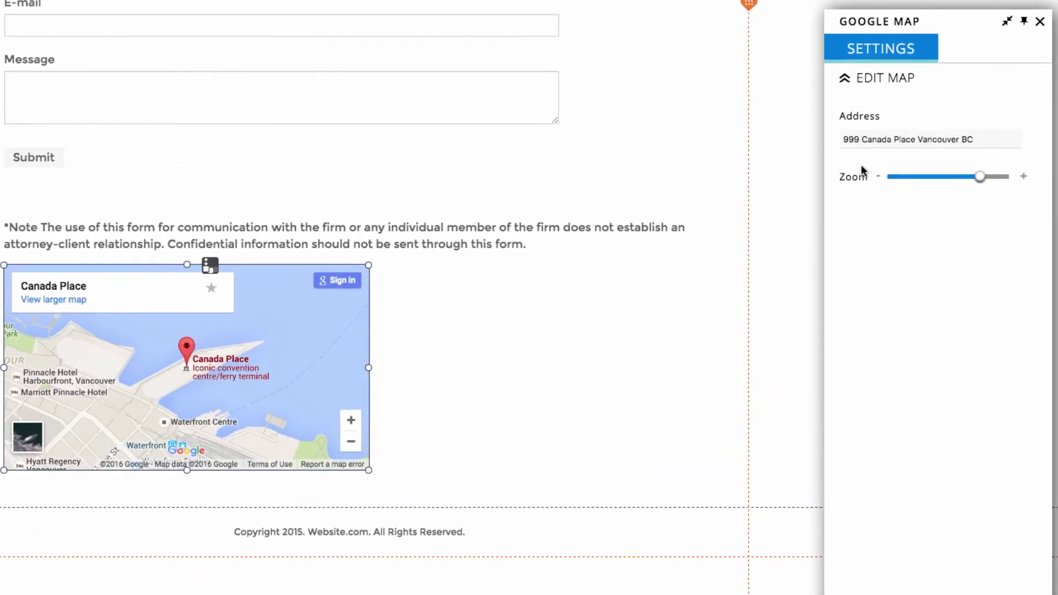
# - Set the map address to 3602 Gilmore Way, Burnaby, using the first suggestion
pyautogui.click(942, 139)
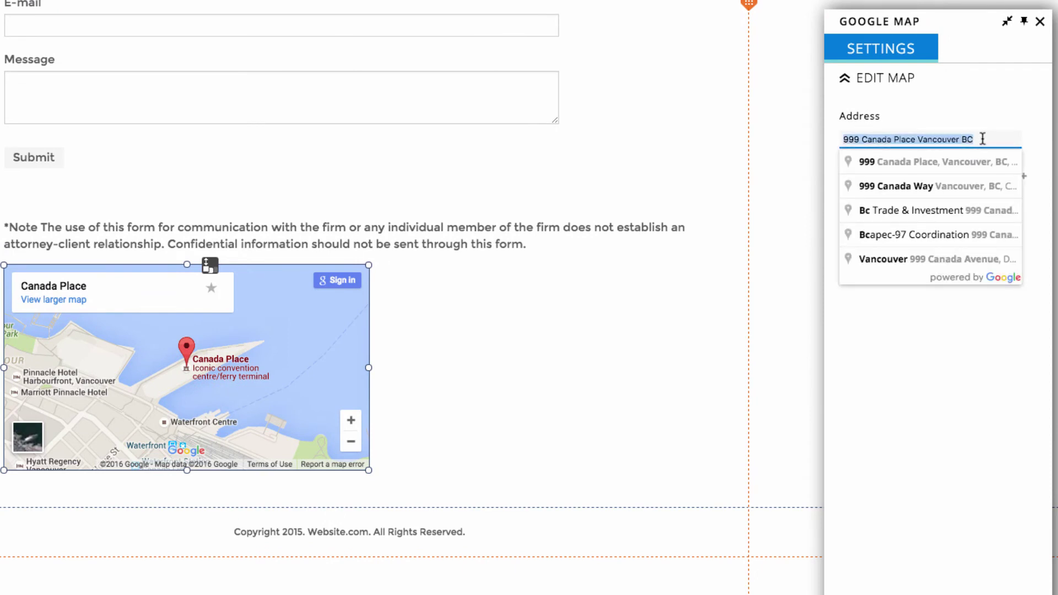
pyautogui.write('3602')
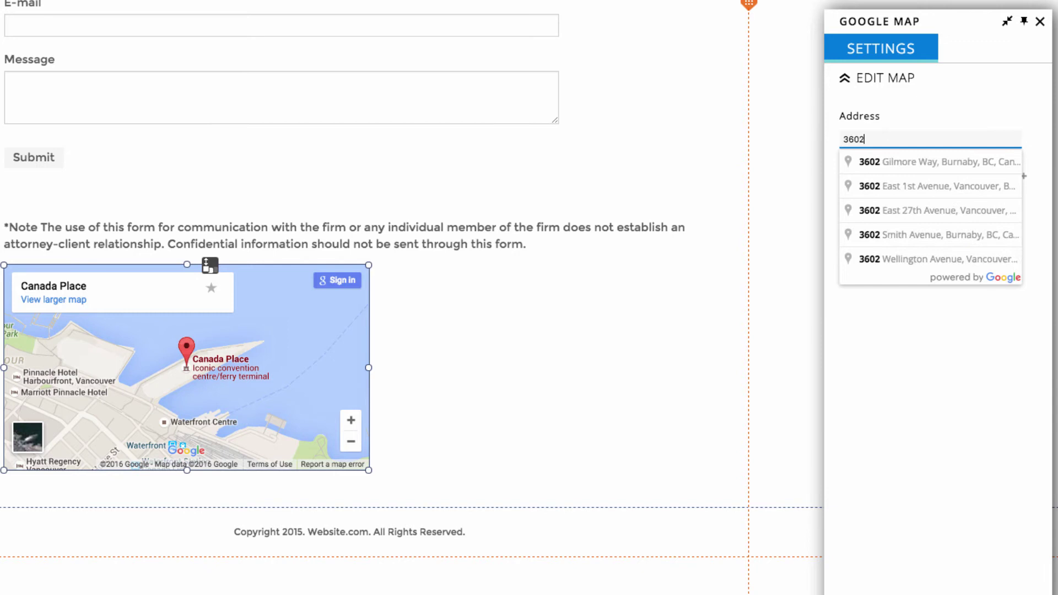
pyautogui.click(964, 161)
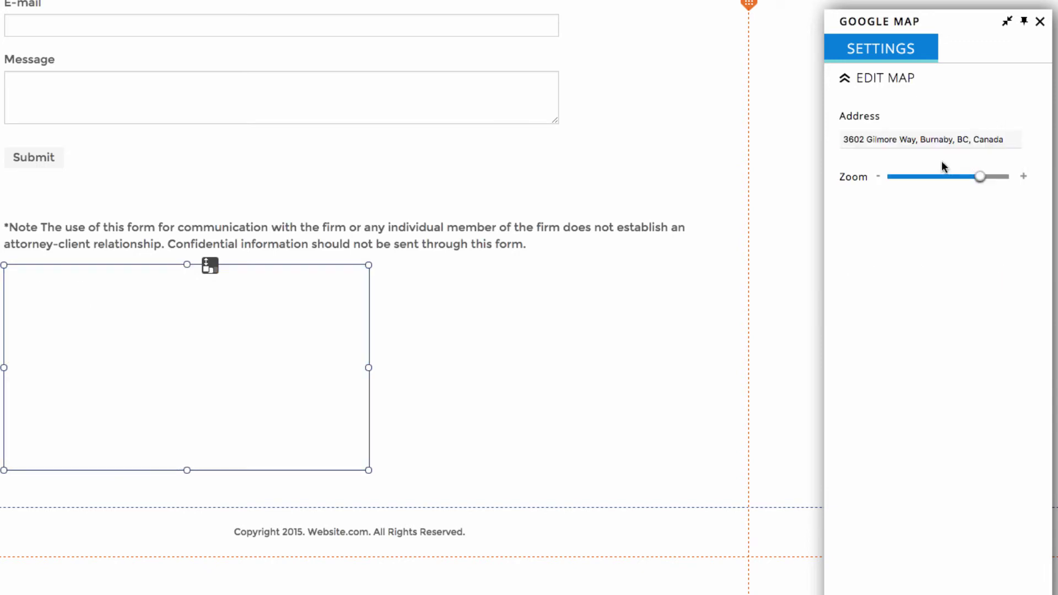
pyautogui.click(773, 211)
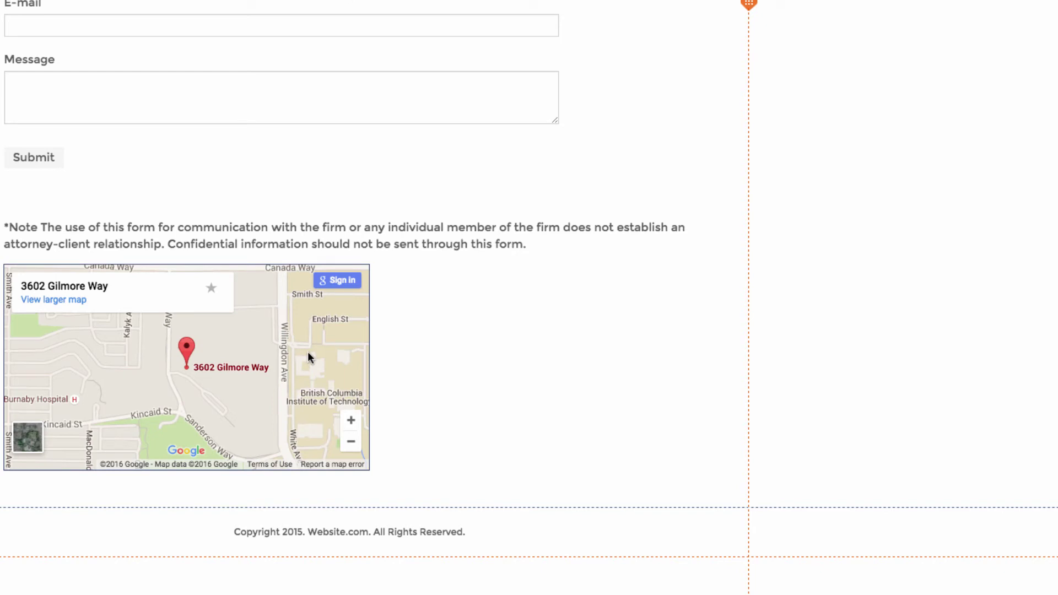
pyautogui.scroll(5, 249, 310)
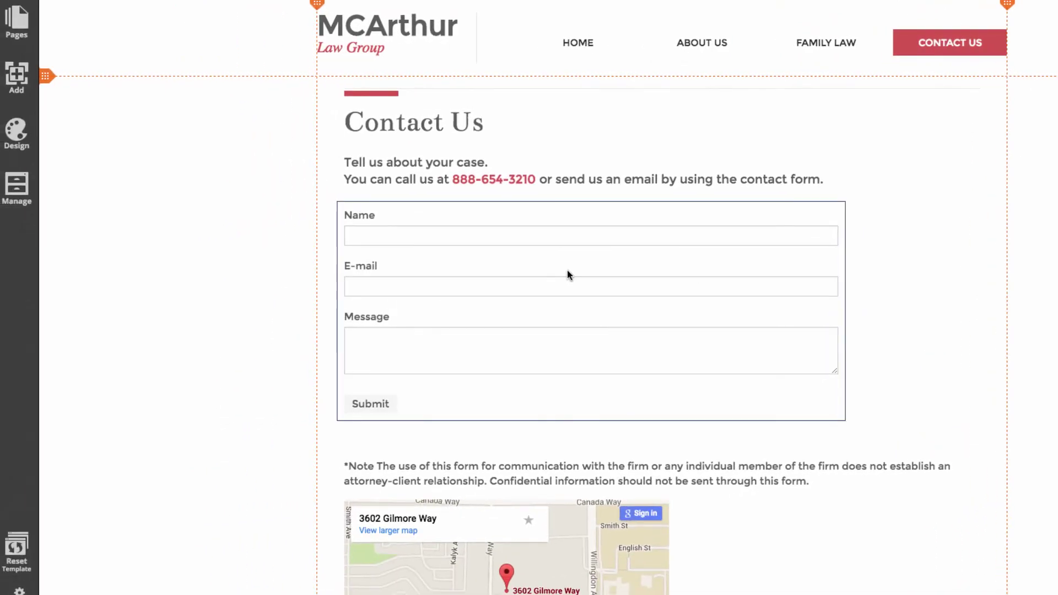
# - Create a new top-level page of the Blog type named 'Blog'
pyautogui.click(26, 38)
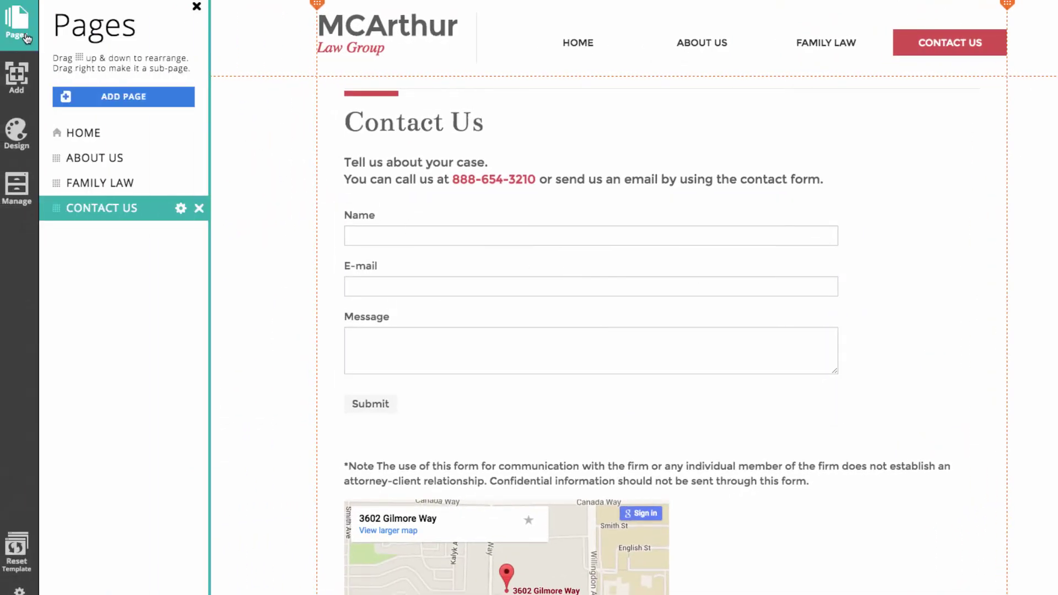
pyautogui.click(112, 101)
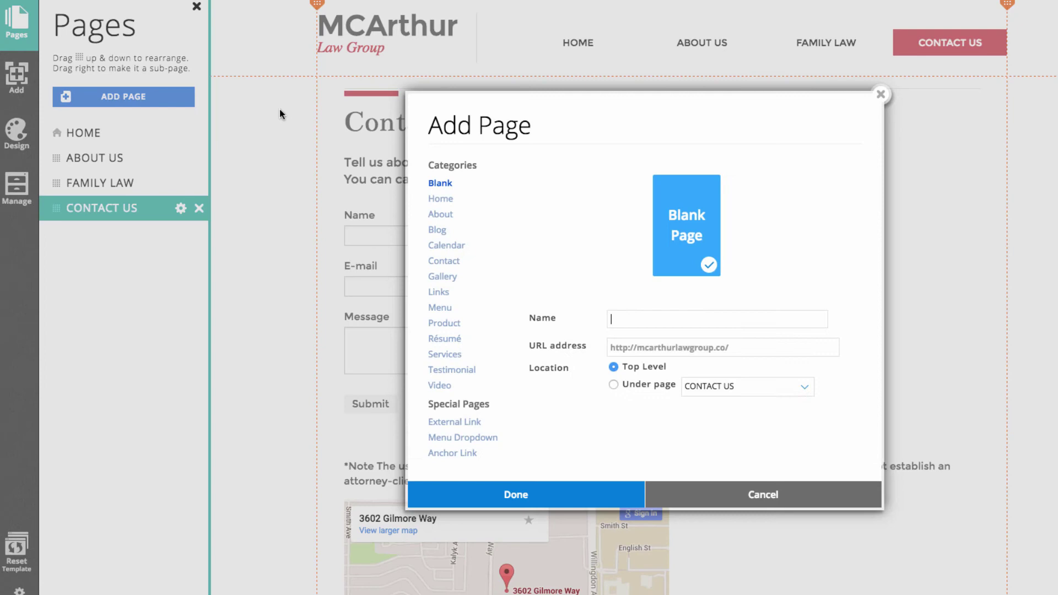
pyautogui.moveTo(428, 169); pyautogui.dragTo(473, 166)
pyautogui.click(515, 176)
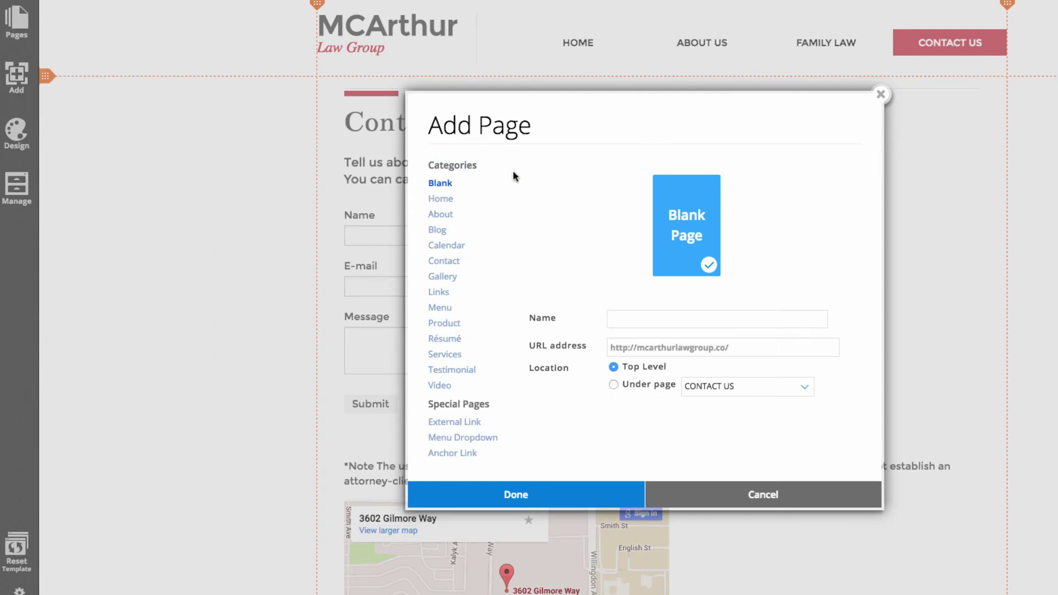
pyautogui.click(433, 231)
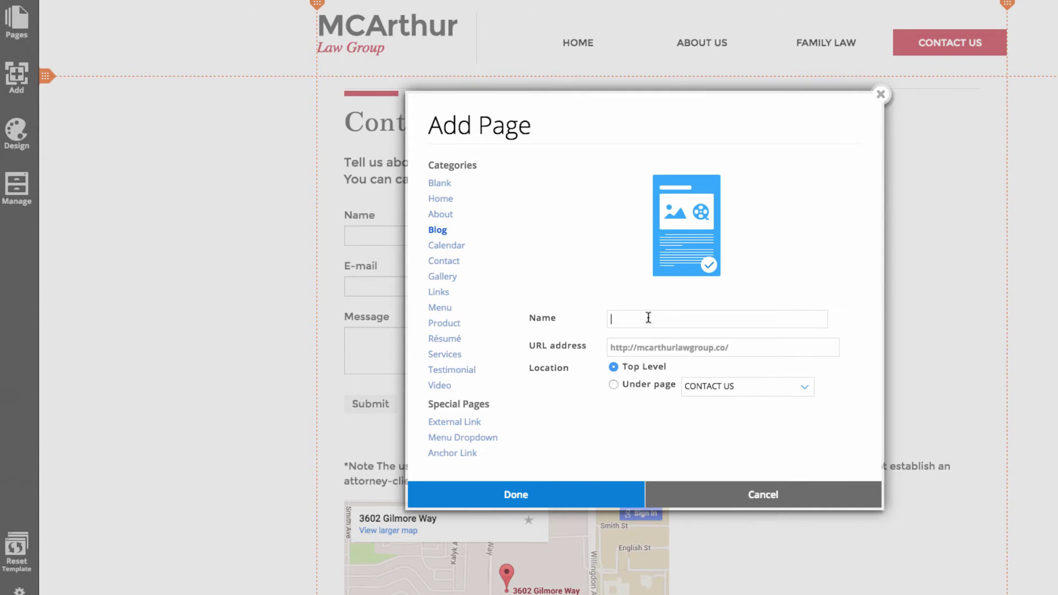
pyautogui.write('Bl')
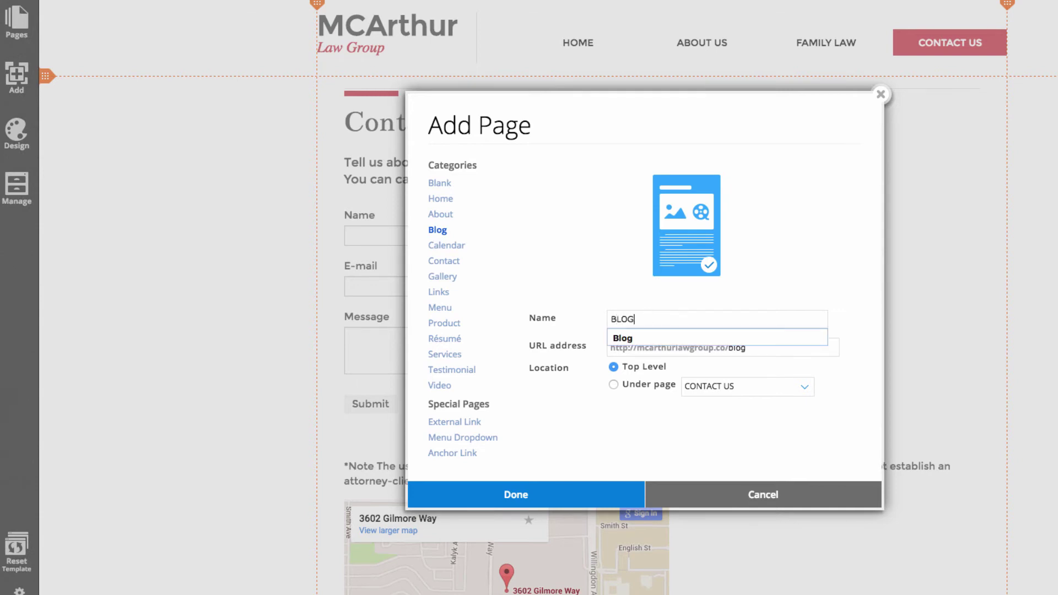
pyautogui.click(562, 498)
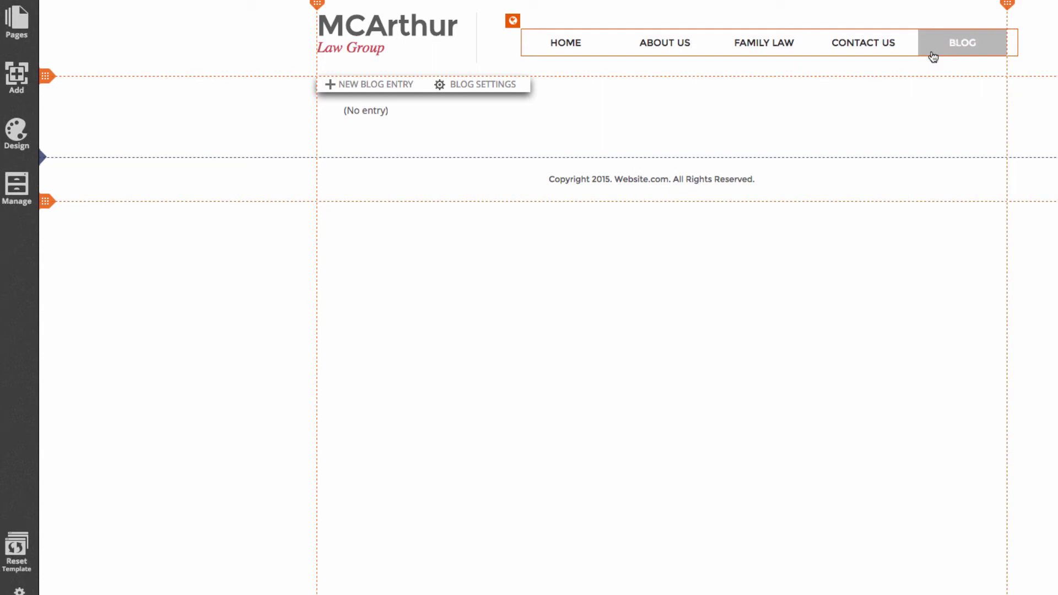
# - Write and save a 'Welcome!' post reading 'Welcome to the McArthur Law Group Blog'
pyautogui.click(358, 86)
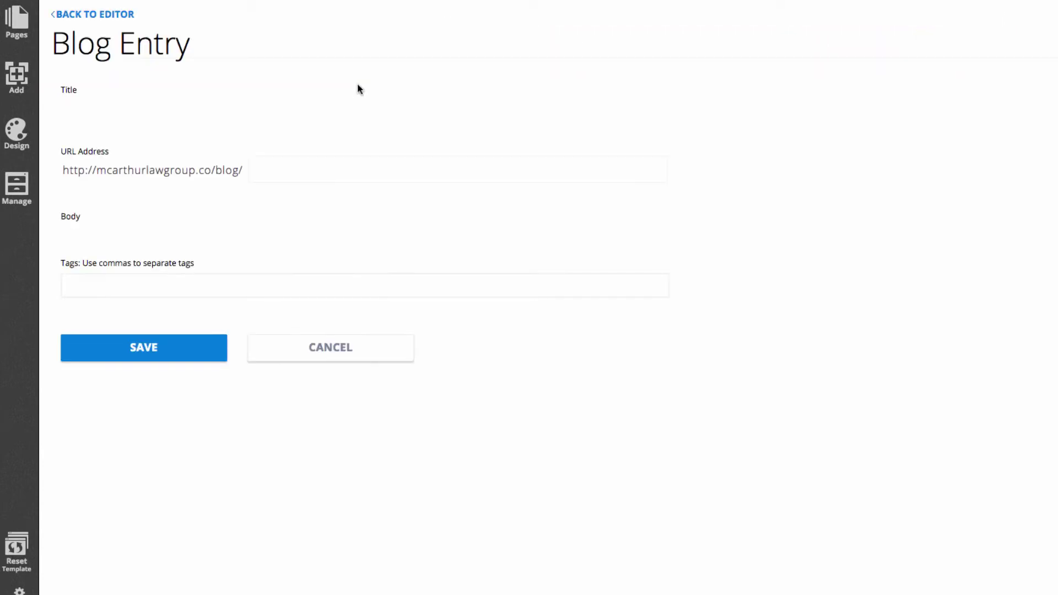
pyautogui.click(250, 148)
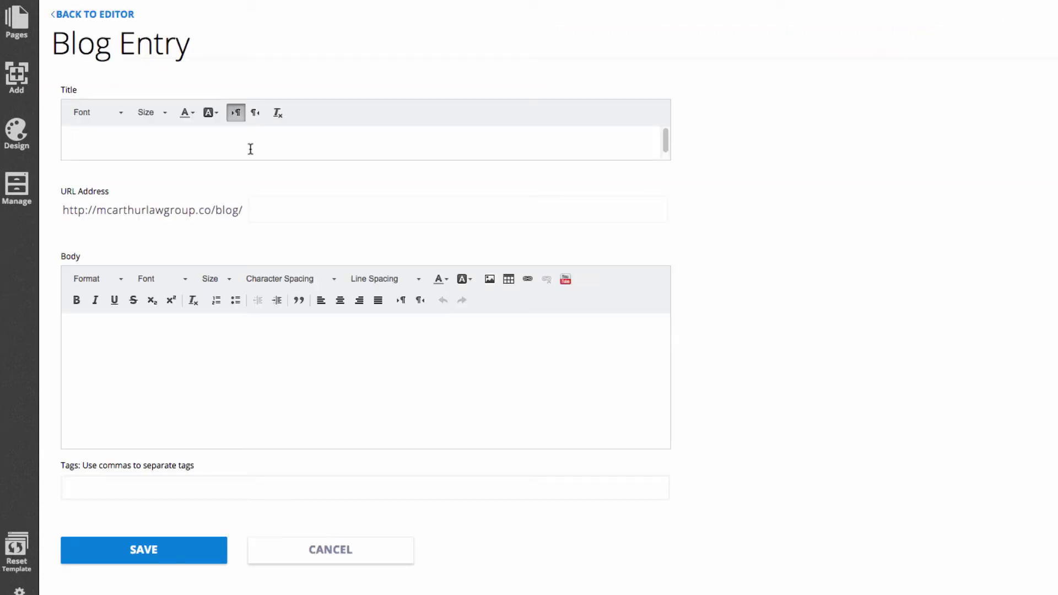
pyautogui.write('Welcome!')
pyautogui.click(229, 327)
pyautogui.write('Welcome to the McArthur Law Group Blog')
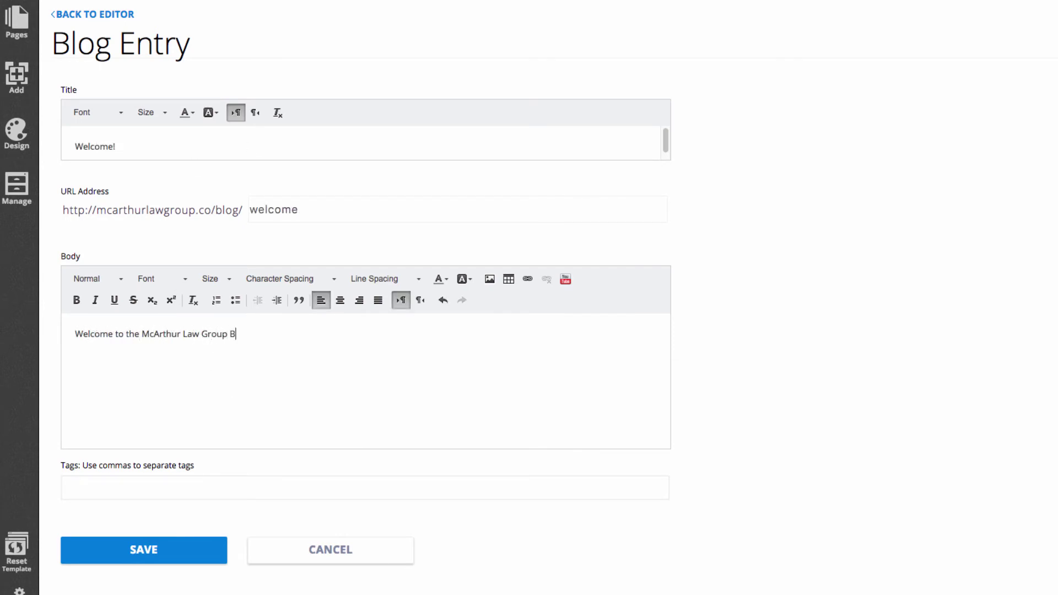
pyautogui.click(152, 555)
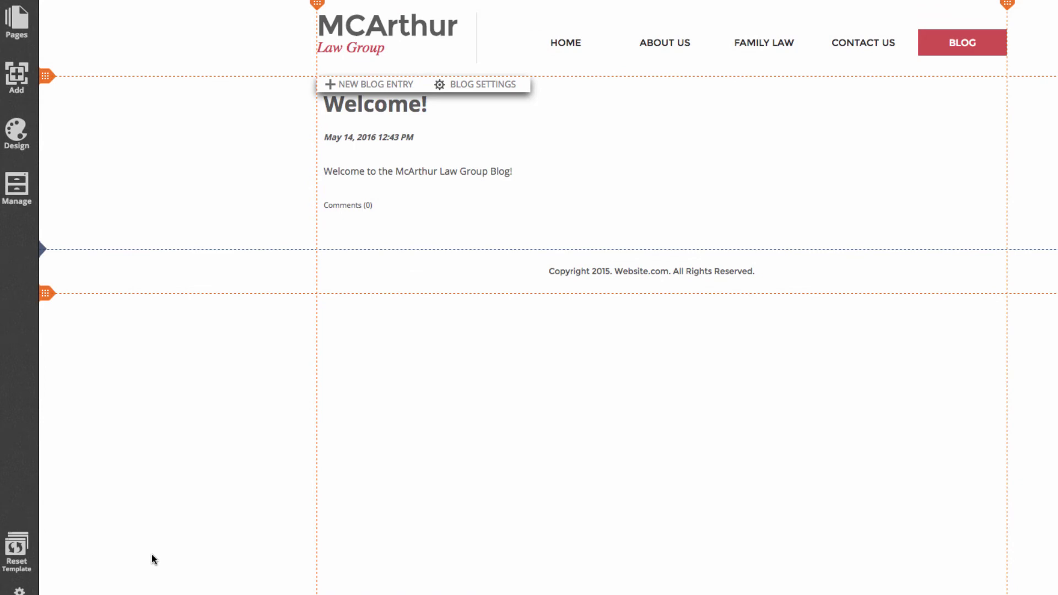
pyautogui.moveTo(498, 159)
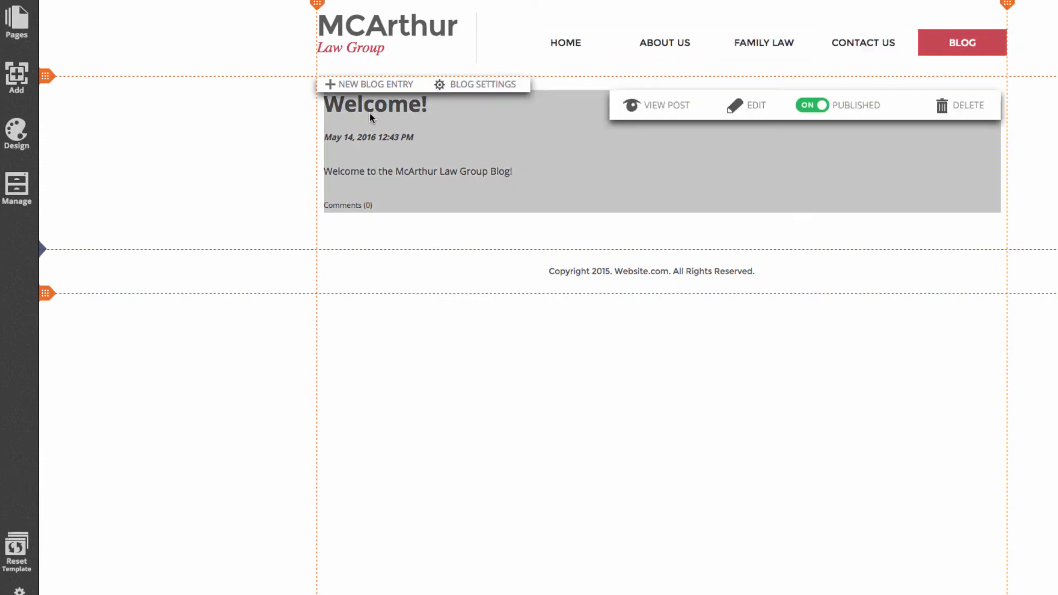
# - Reorder the pages so BLOG sits directly above CONTACT US
pyautogui.click(17, 38)
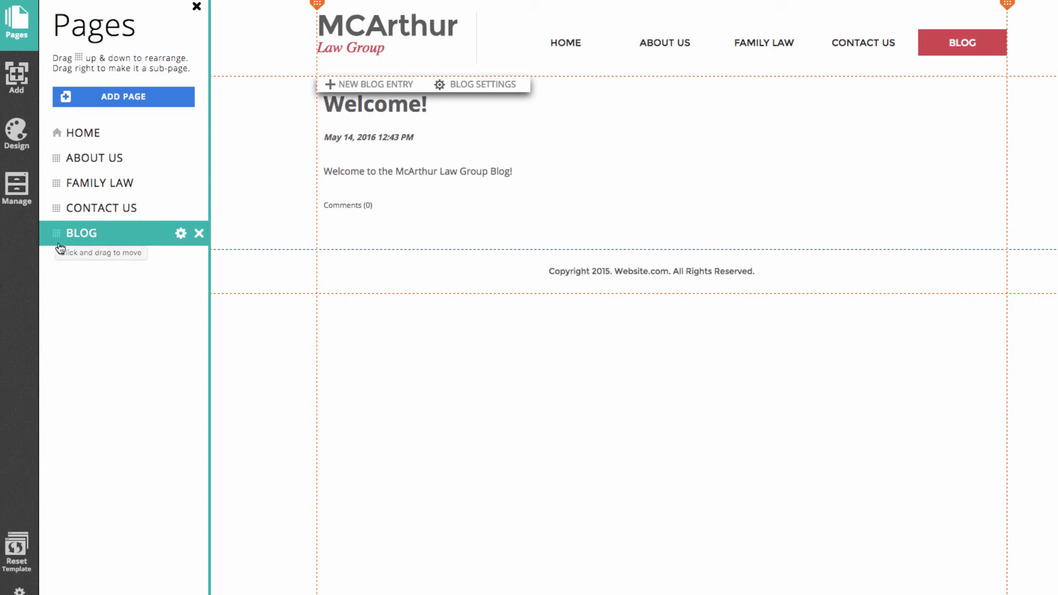
pyautogui.moveTo(56, 234); pyautogui.dragTo(54, 210)
pyautogui.moveTo(209, 271); pyautogui.dragTo(212, 274)
pyautogui.click(548, 67)
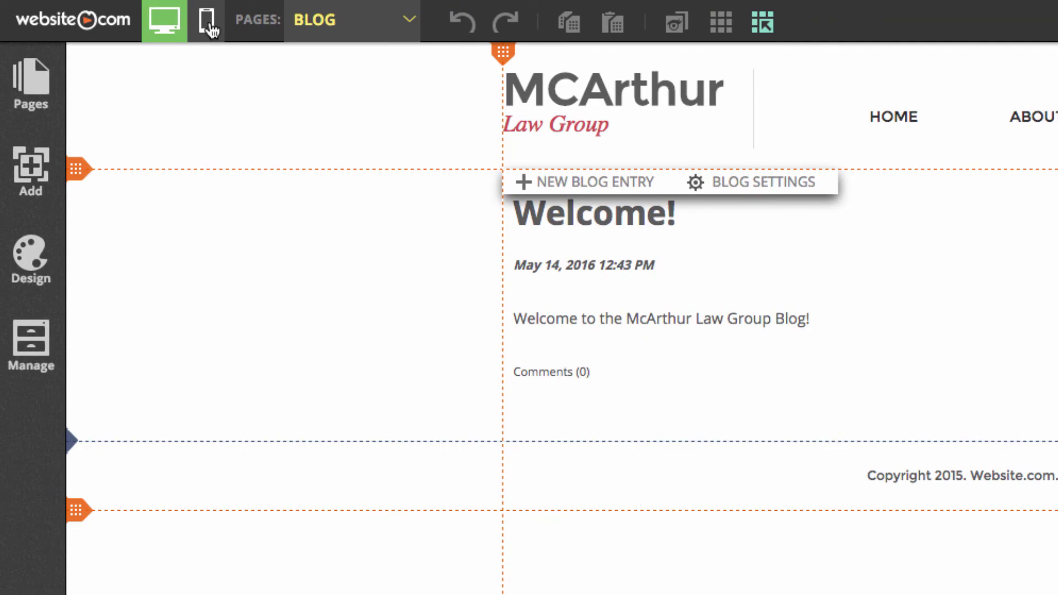
# - Switch to the mobile layout, open Contact Us, and dismiss the new mobile elements notice
pyautogui.click(208, 24)
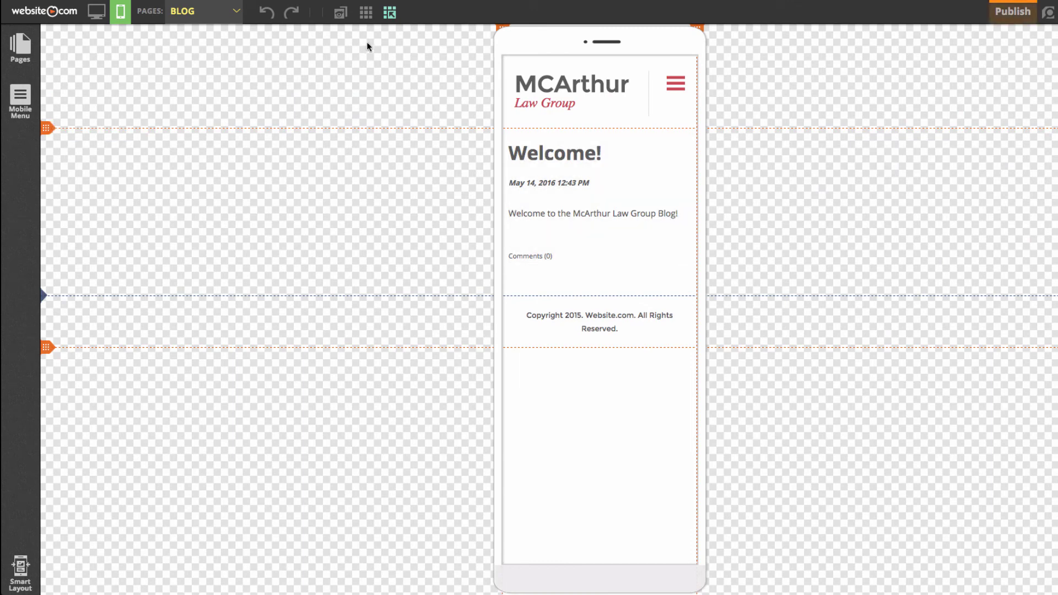
pyautogui.click(230, 17)
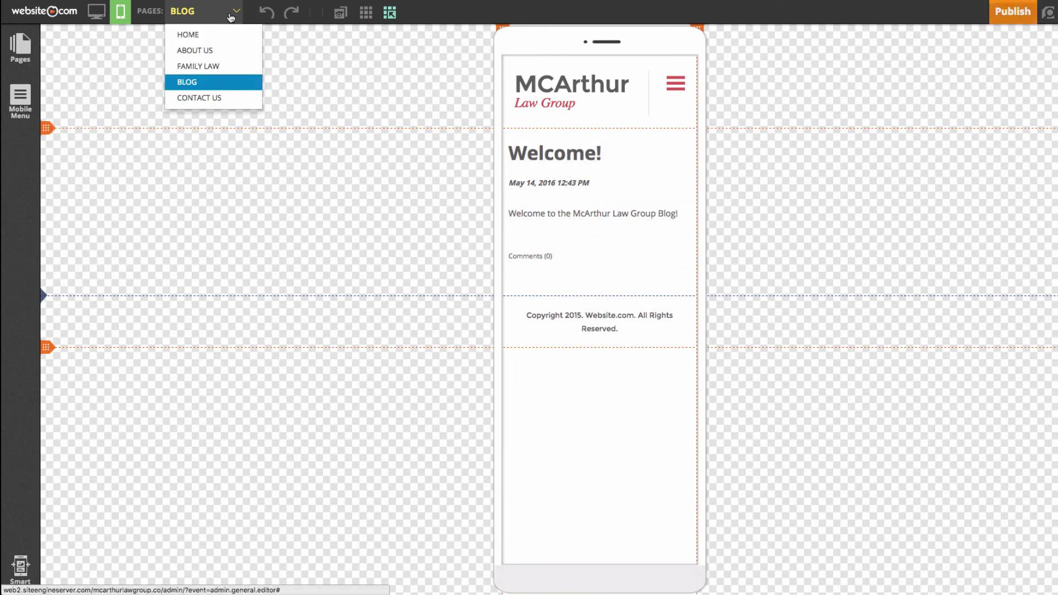
pyautogui.click(218, 99)
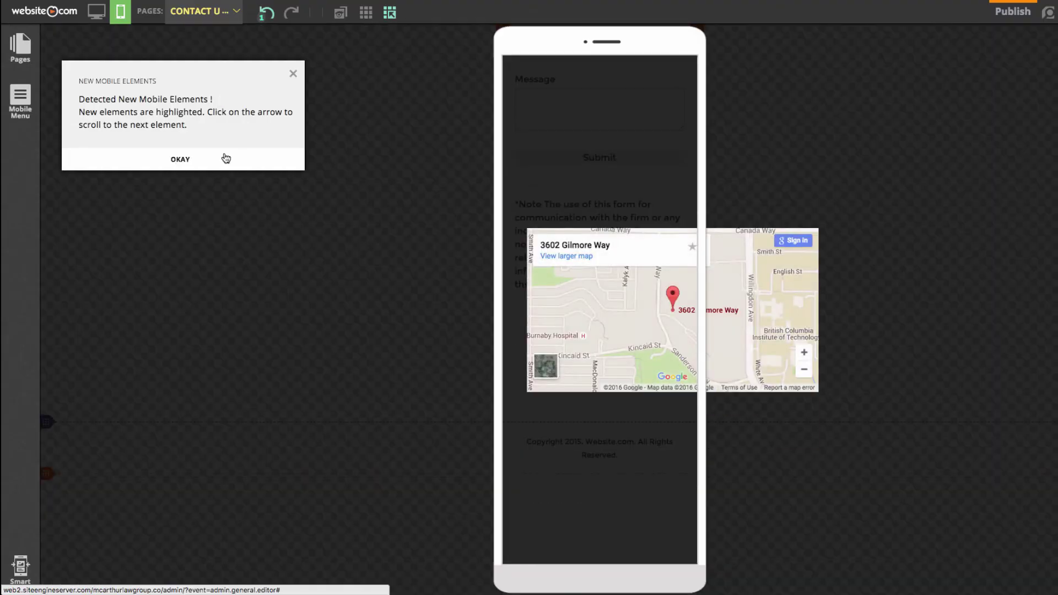
pyautogui.click(225, 158)
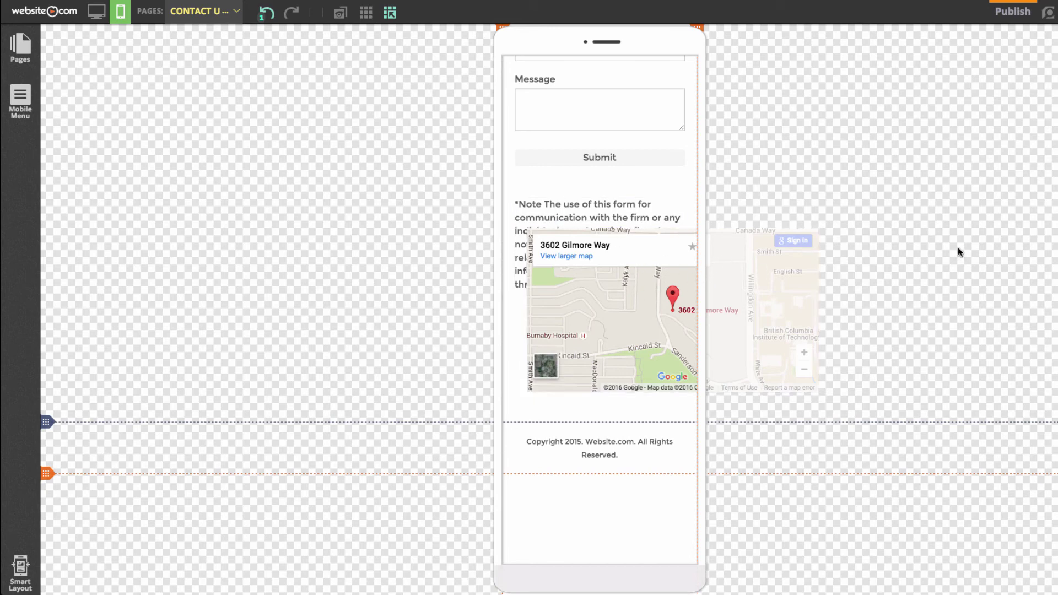
# - Move the Contact Us map below the disclaimer note, narrow it to the phone width, and shorten it
pyautogui.moveTo(680, 260); pyautogui.dragTo(658, 331)
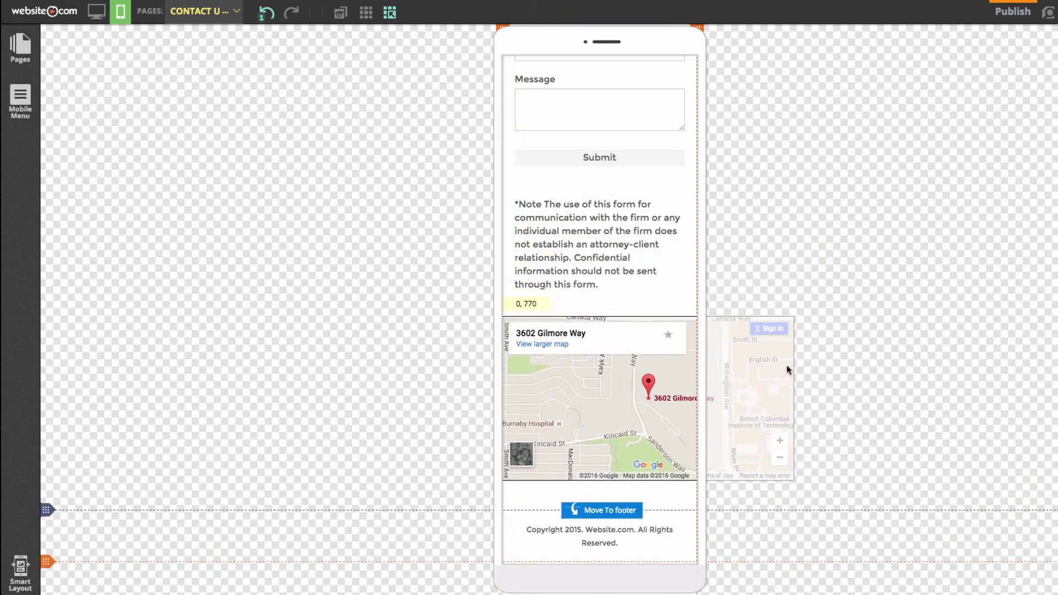
pyautogui.moveTo(794, 398); pyautogui.dragTo(696, 390)
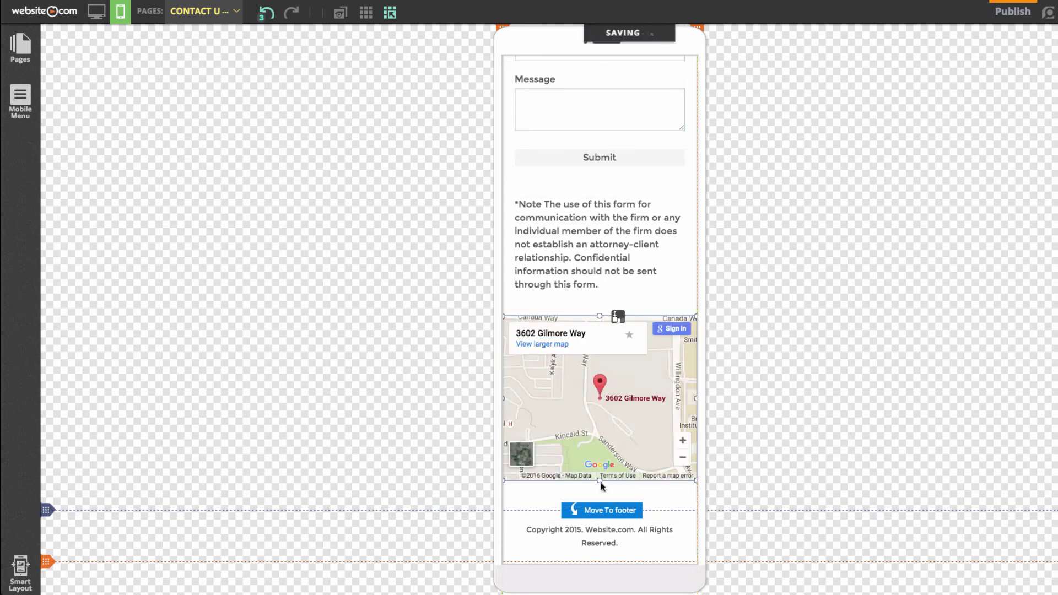
pyautogui.moveTo(601, 484); pyautogui.dragTo(602, 452)
pyautogui.scroll(3, 813, 353)
pyautogui.scroll(2, 815, 353)
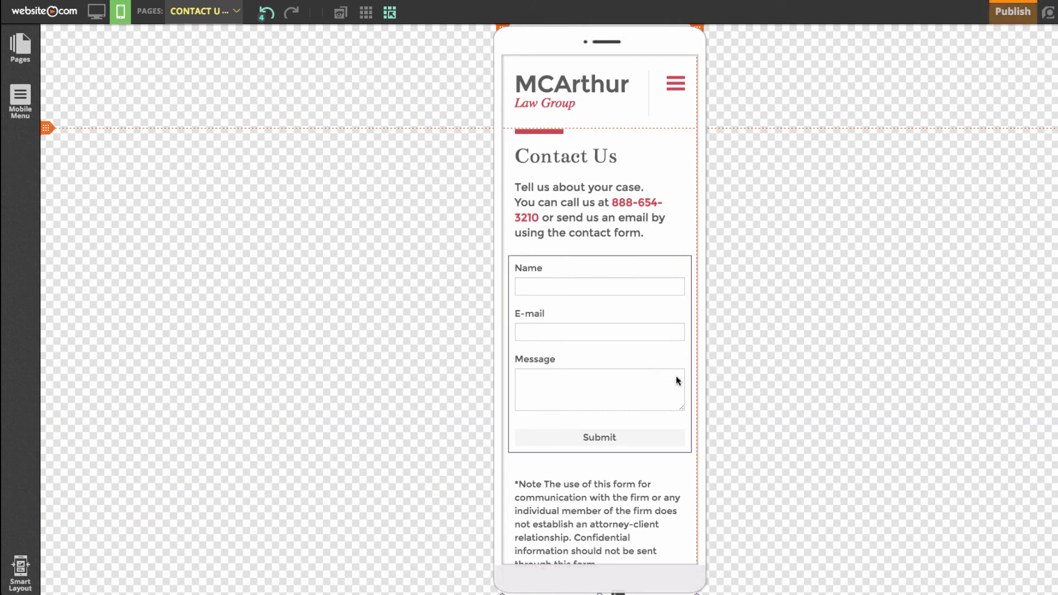
pyautogui.scroll(-4, 626, 306)
pyautogui.scroll(4, 626, 303)
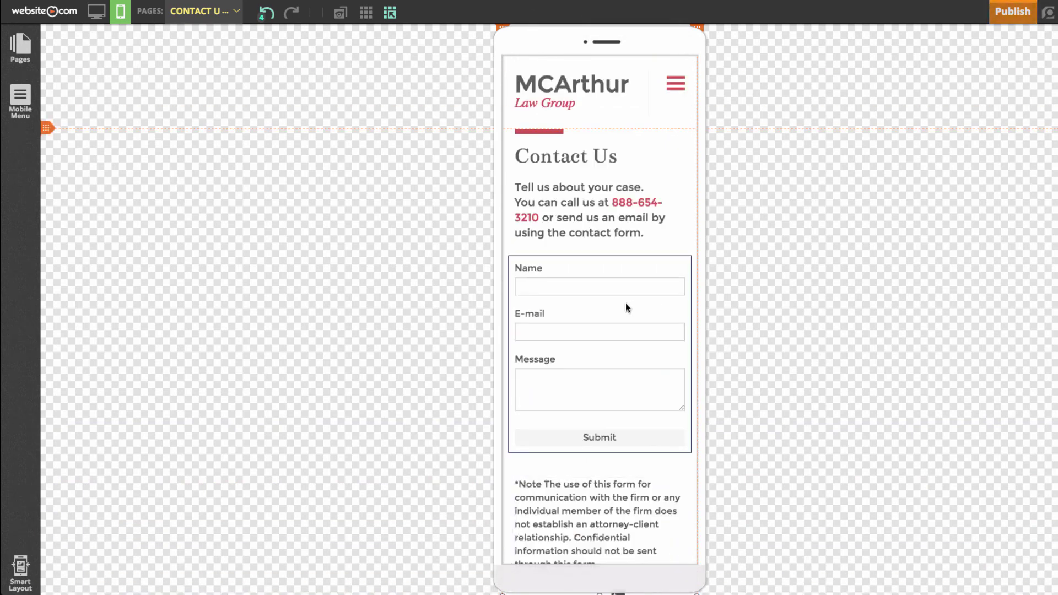
pyautogui.click(230, 15)
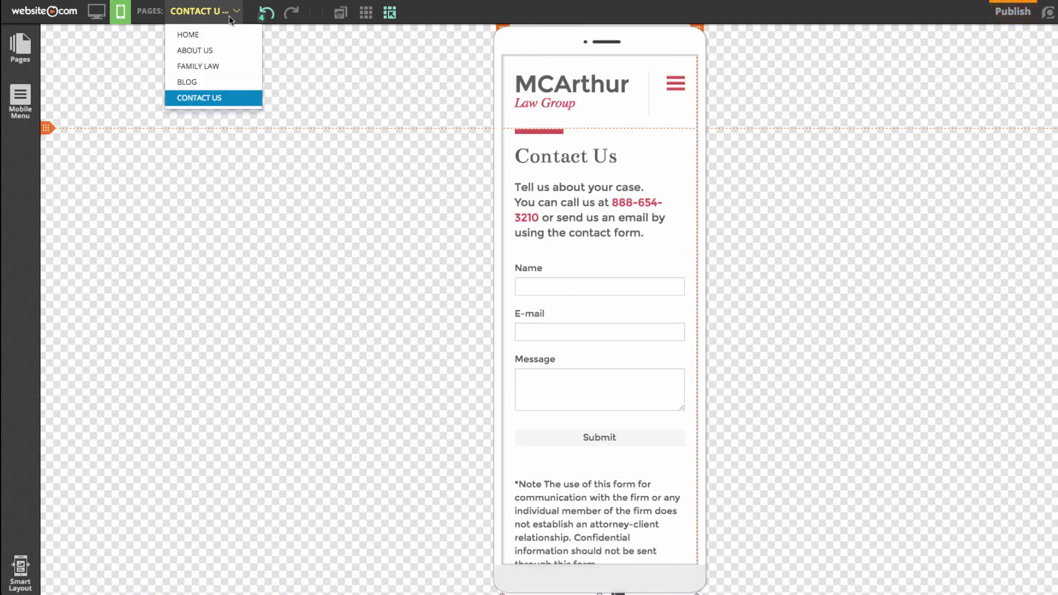
# - Switch to the FAMILY LAW page, review it, then switch to the HOME page
pyautogui.click(224, 67)
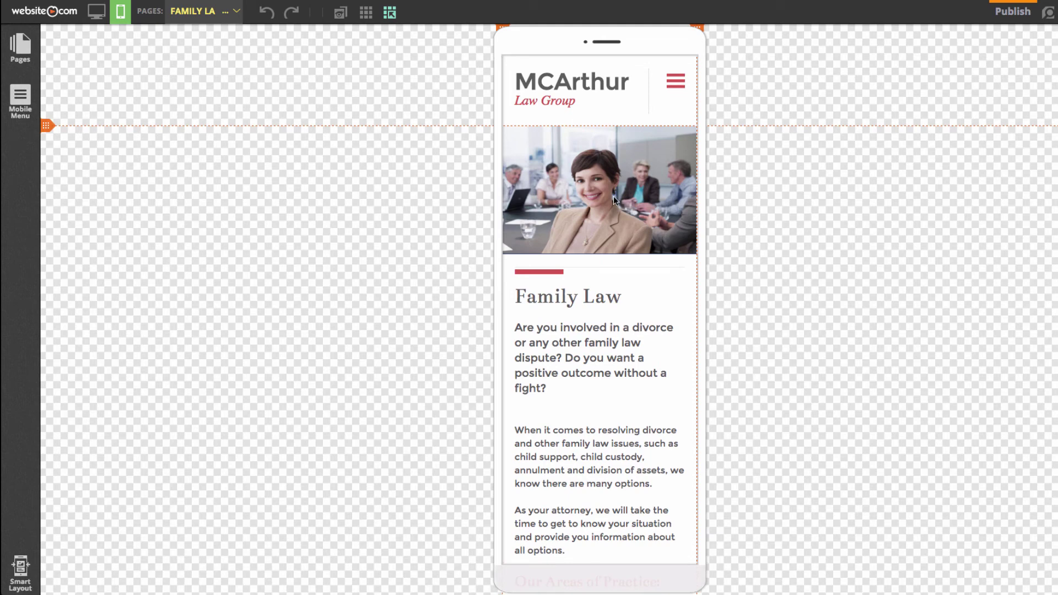
pyautogui.scroll(-7, 745, 297)
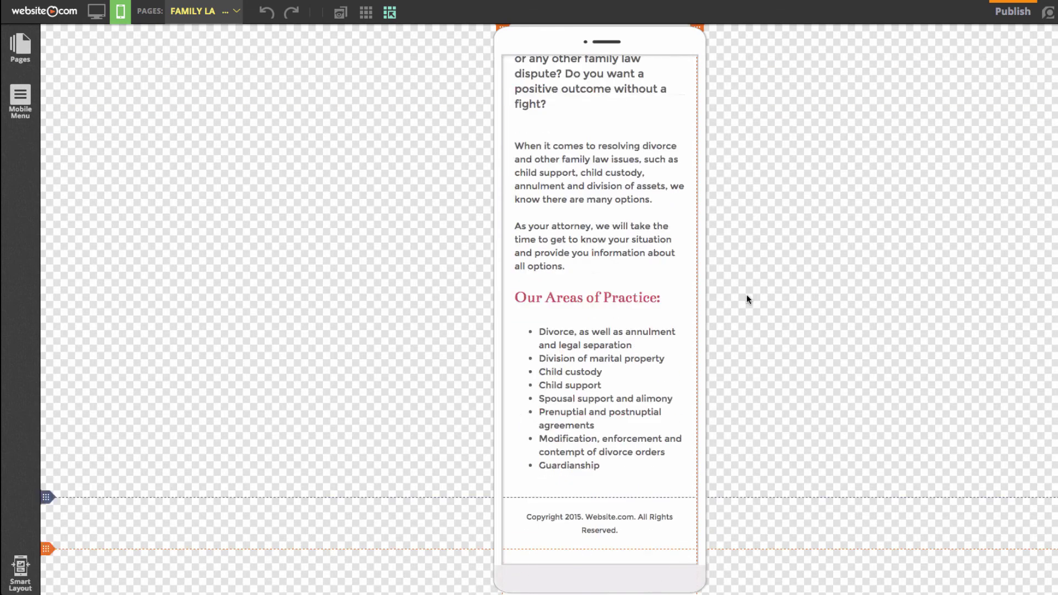
pyautogui.scroll(7, 749, 266)
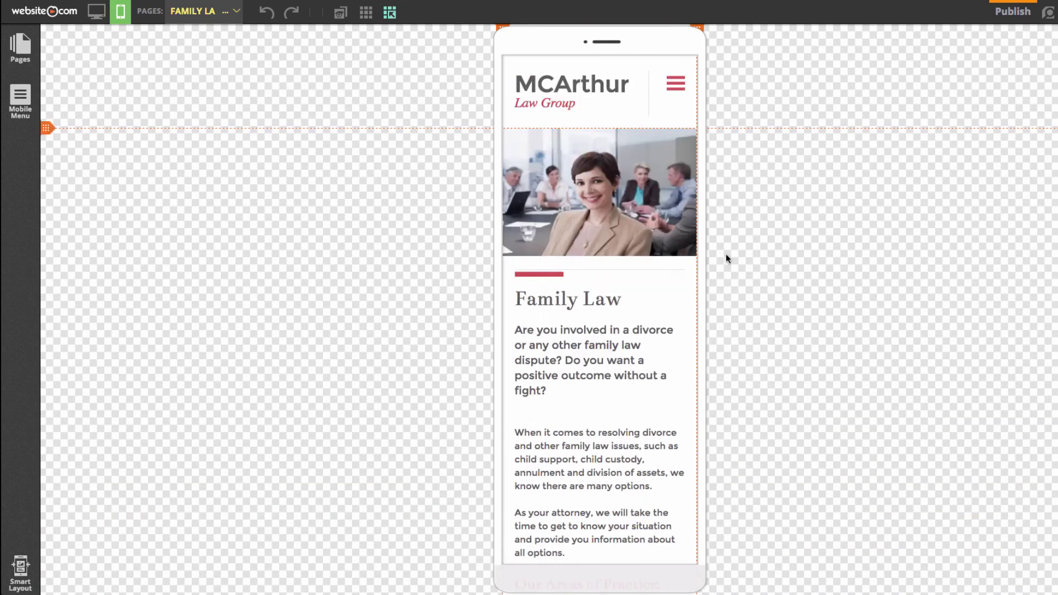
pyautogui.click(215, 17)
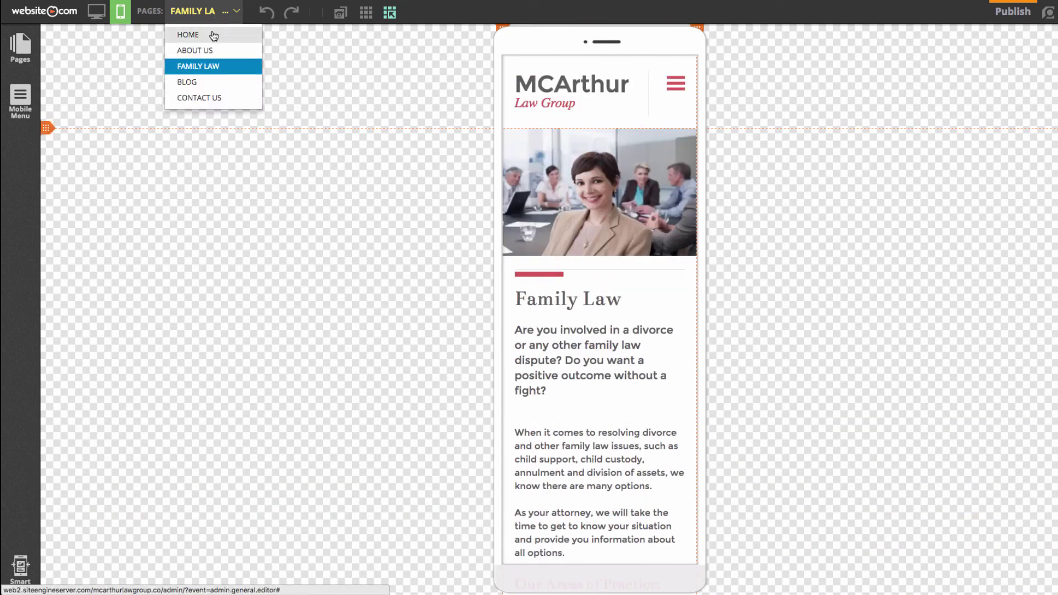
pyautogui.click(214, 35)
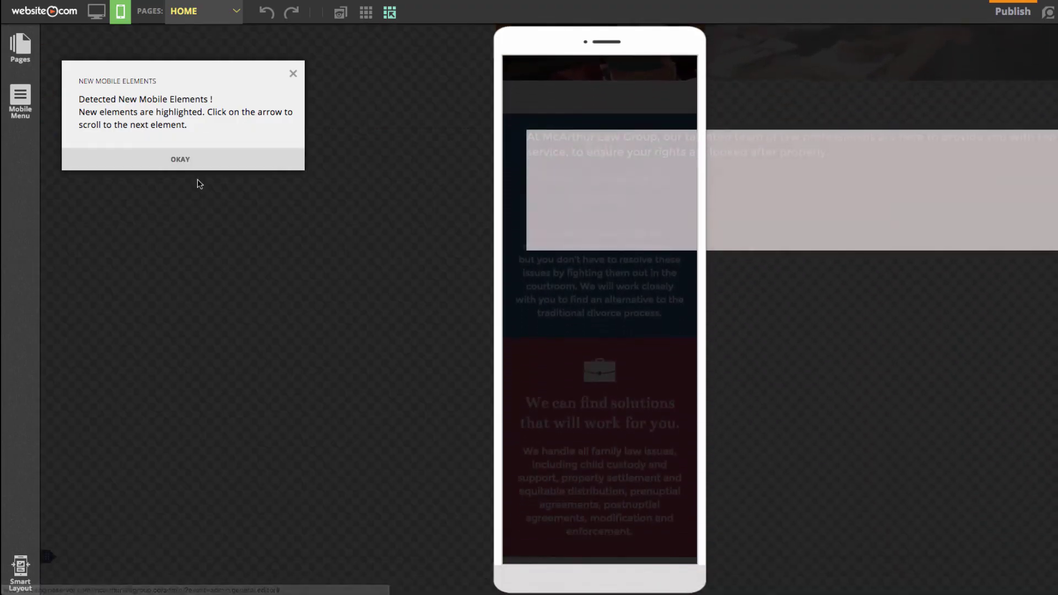
# - Dismiss the new mobile elements notice and shrink the team photo to fit inside the phone width
pyautogui.click(199, 168)
pyautogui.scroll(7, 496, 160)
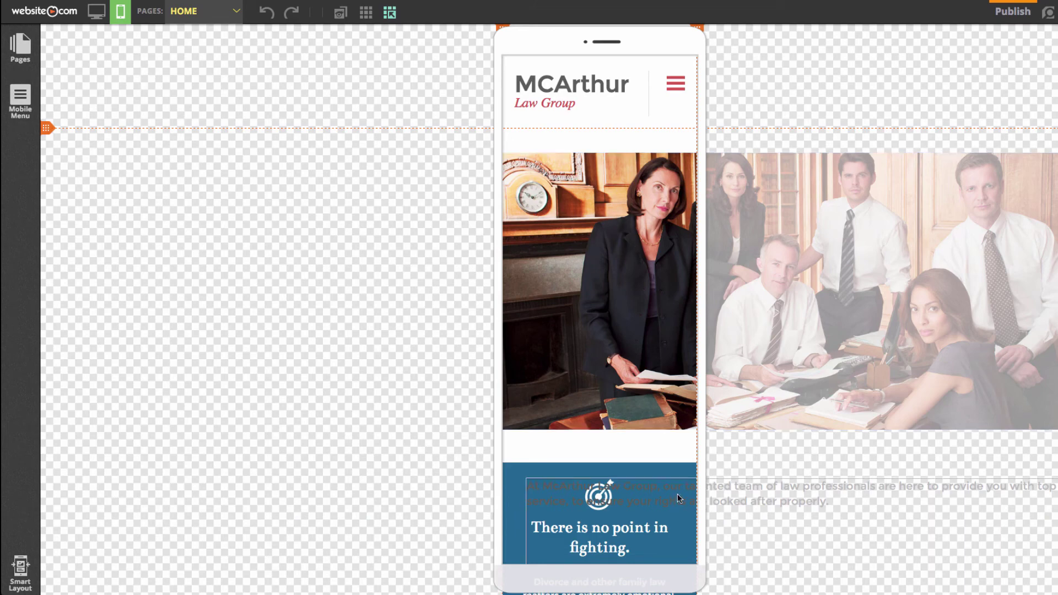
pyautogui.scroll(-4, 719, 491)
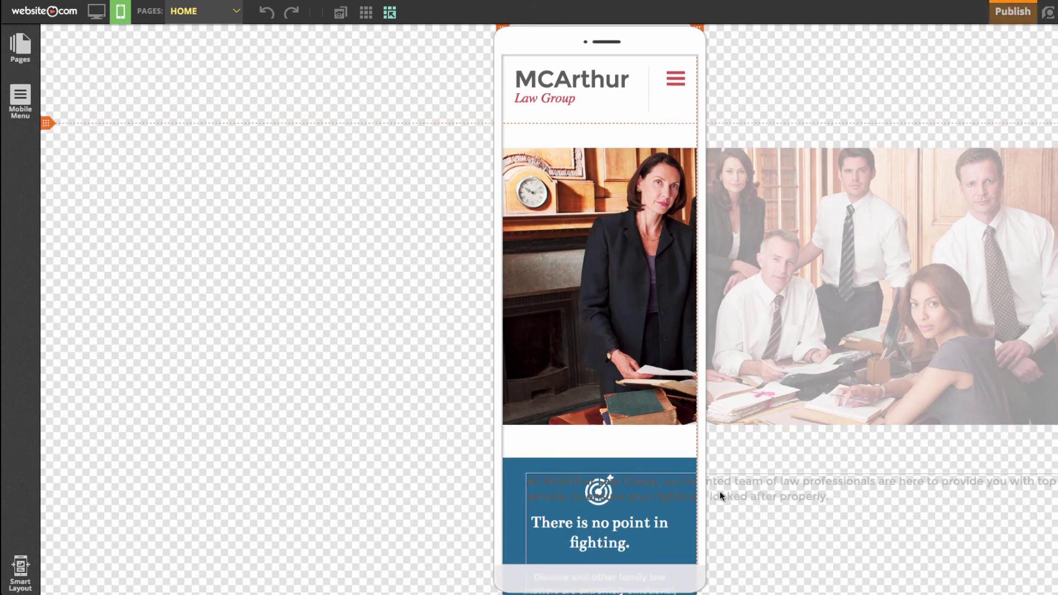
pyautogui.scroll(4, 720, 490)
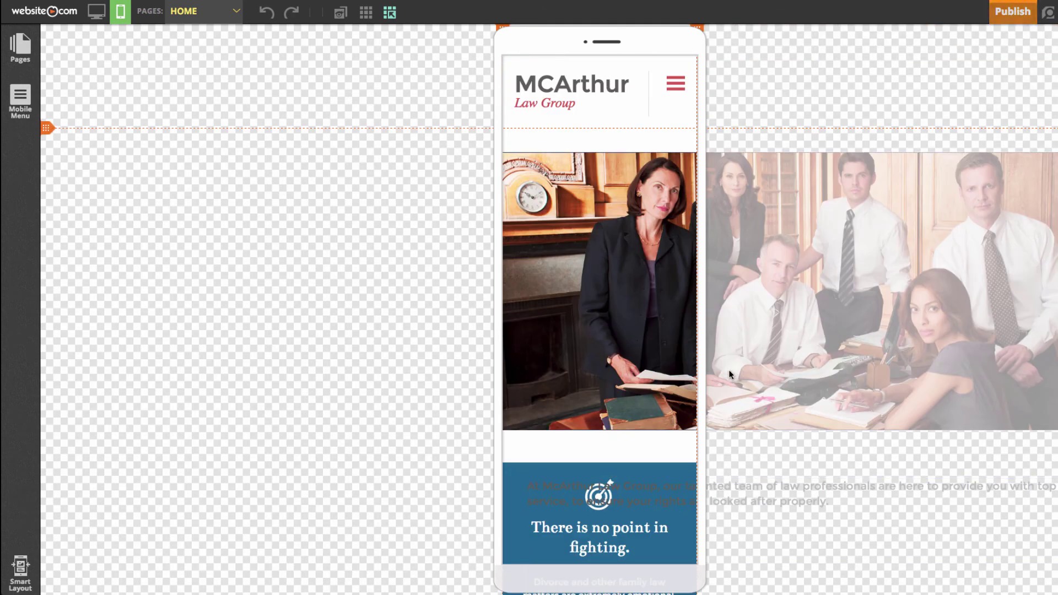
pyautogui.rightClick(590, 272)
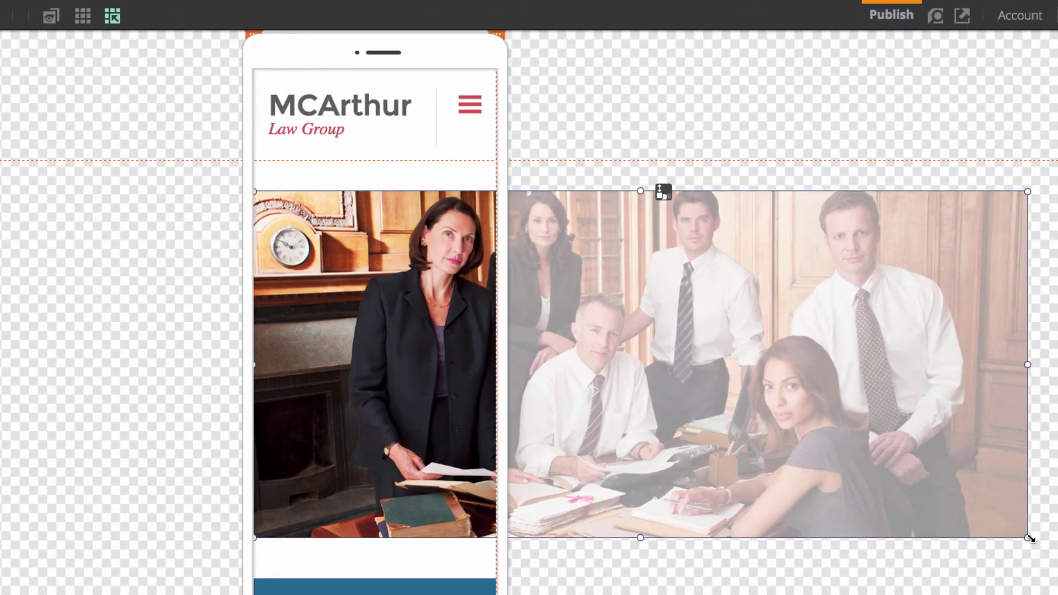
pyautogui.moveTo(1056, 502); pyautogui.dragTo(684, 437)
pyautogui.moveTo(630, 468); pyautogui.dragTo(495, 440)
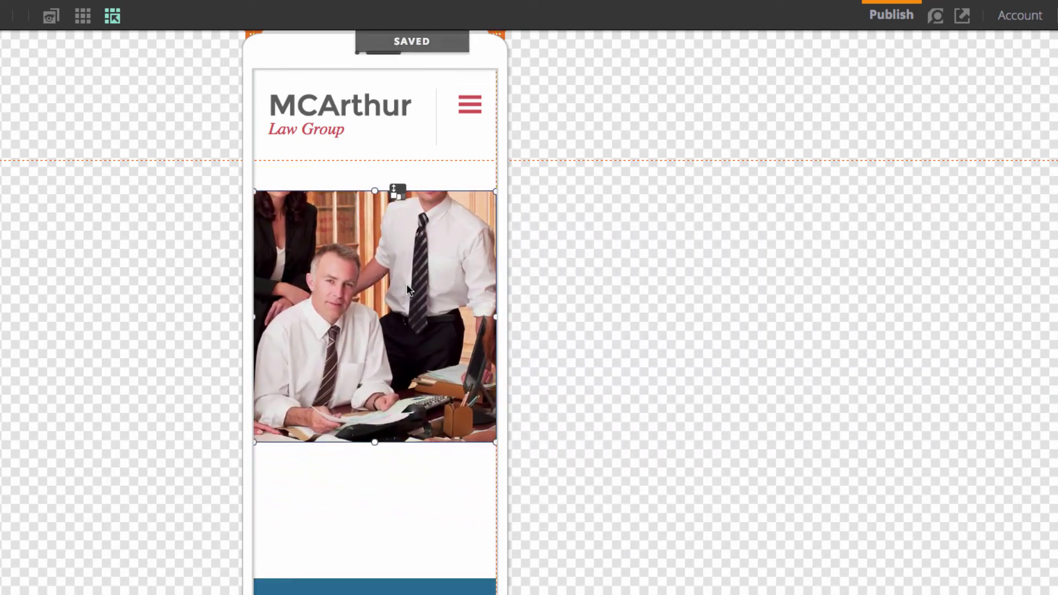
pyautogui.moveTo(375, 442); pyautogui.dragTo(386, 332)
# - Zoom the team photo out with Pan & Zoom so the whole staff shows
pyautogui.rightClick(393, 275)
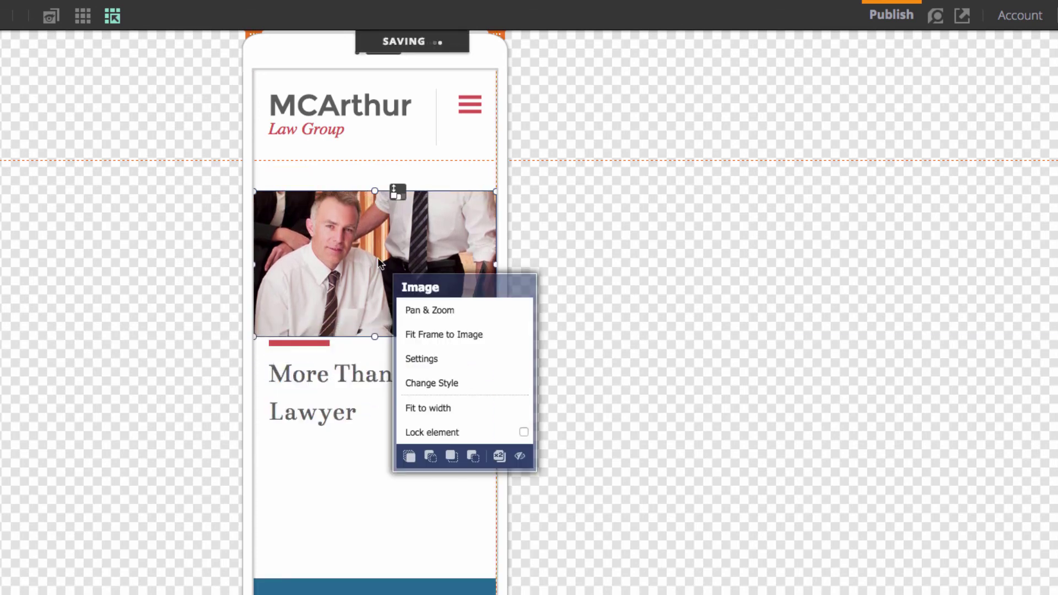
pyautogui.click(447, 313)
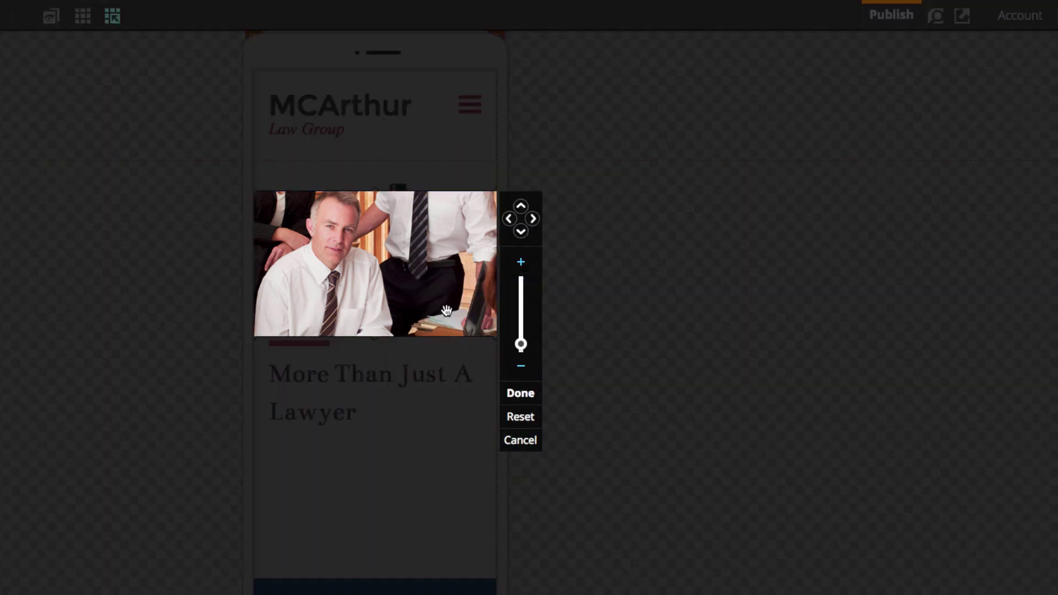
pyautogui.moveTo(521, 344); pyautogui.dragTo(521, 353)
pyautogui.click(522, 393)
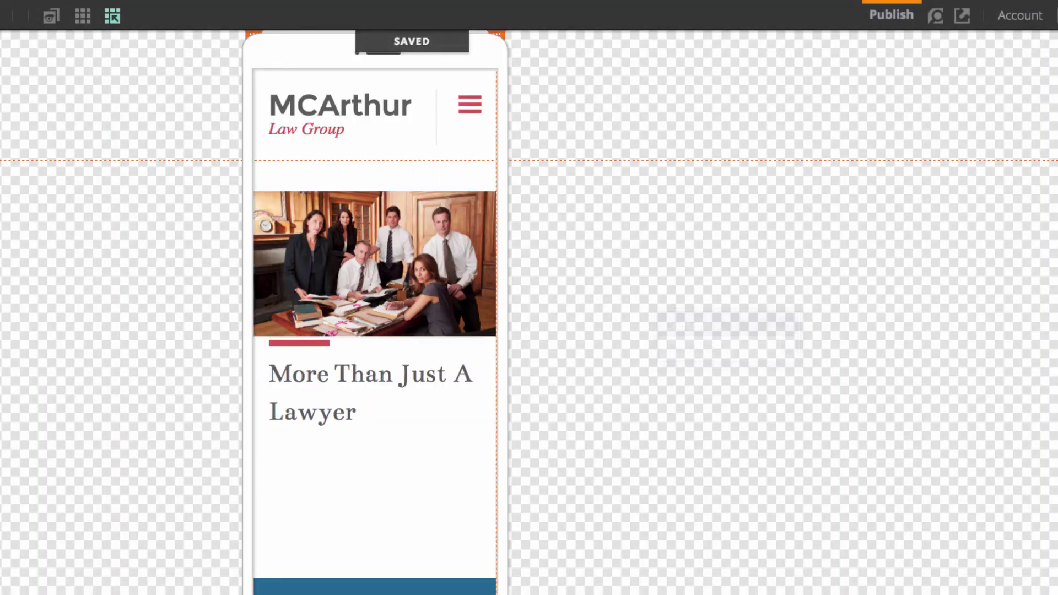
pyautogui.moveTo(573, 590); pyautogui.dragTo(553, 457)
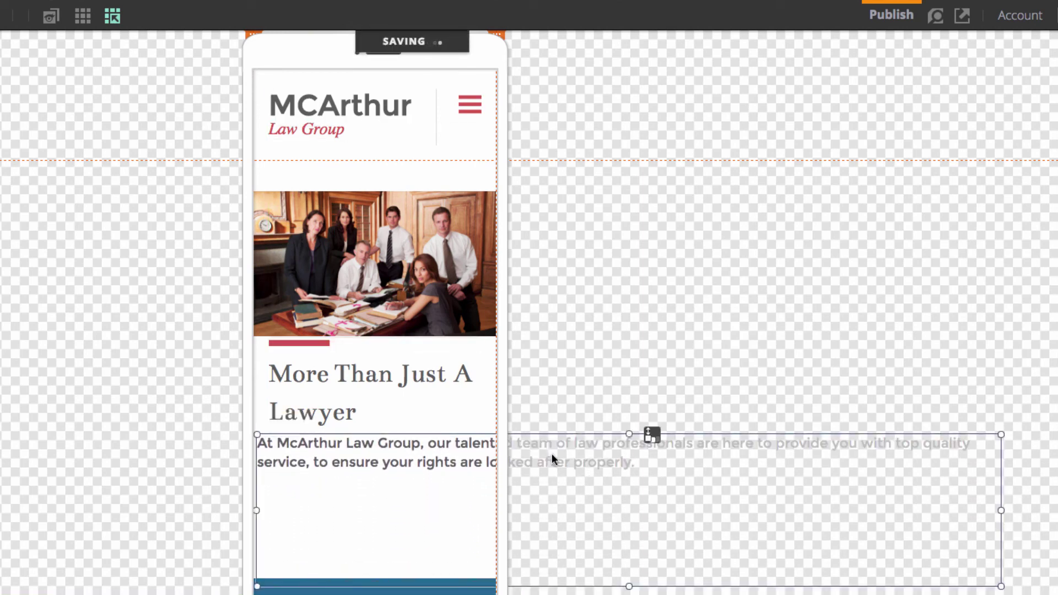
# - Shorten and narrow the intro paragraph so it wraps within the phone under the heading
pyautogui.moveTo(629, 587); pyautogui.dragTo(634, 495)
pyautogui.moveTo(1001, 464); pyautogui.dragTo(490, 469)
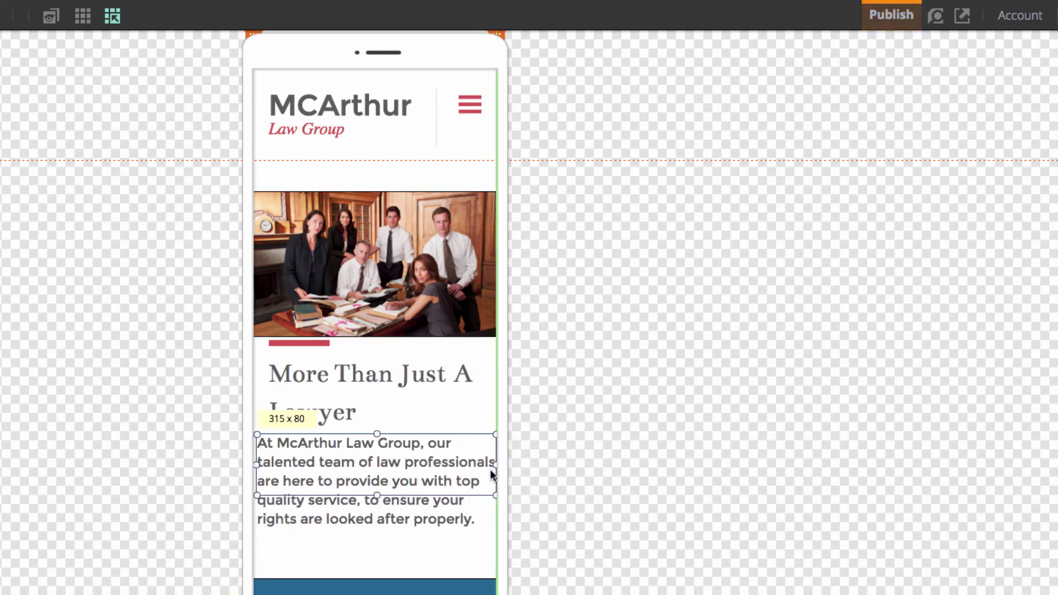
pyautogui.click(701, 458)
pyautogui.scroll(-2, 611, 465)
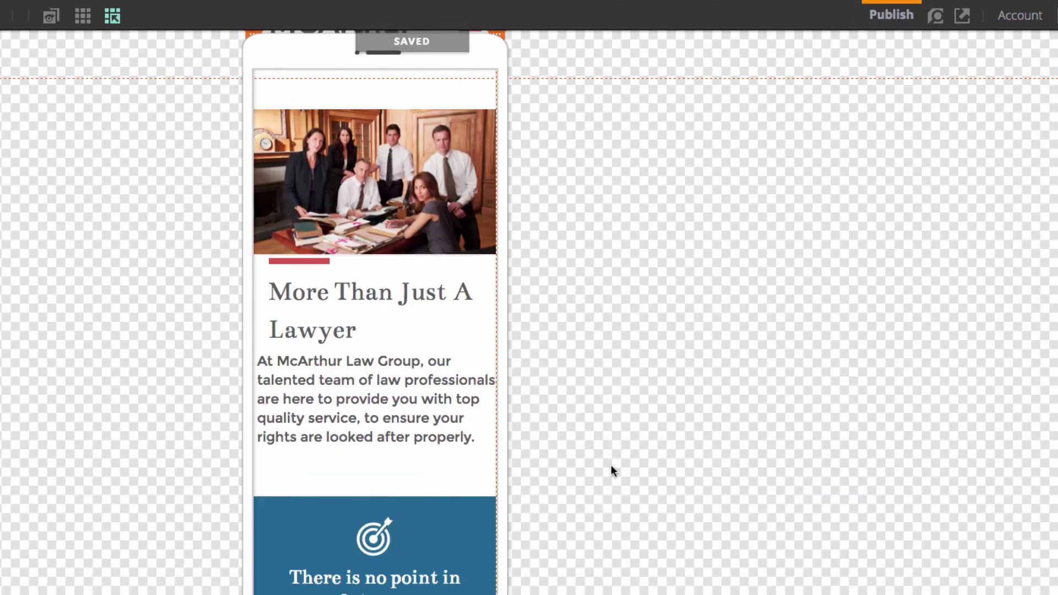
pyautogui.moveTo(352, 375); pyautogui.dragTo(352, 398)
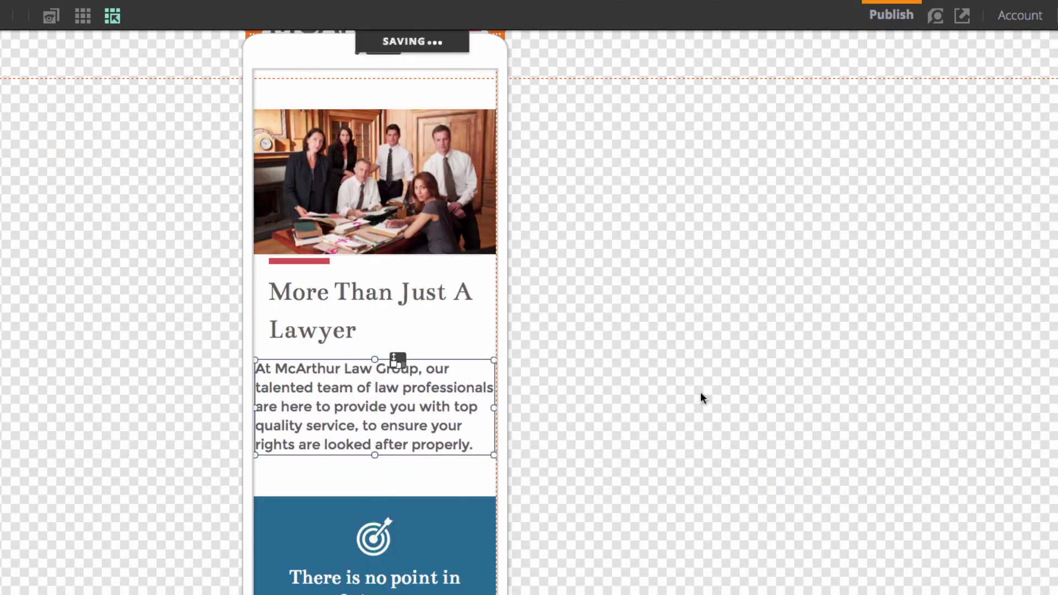
pyautogui.scroll(-12, 746, 392)
pyautogui.scroll(15, 648, 377)
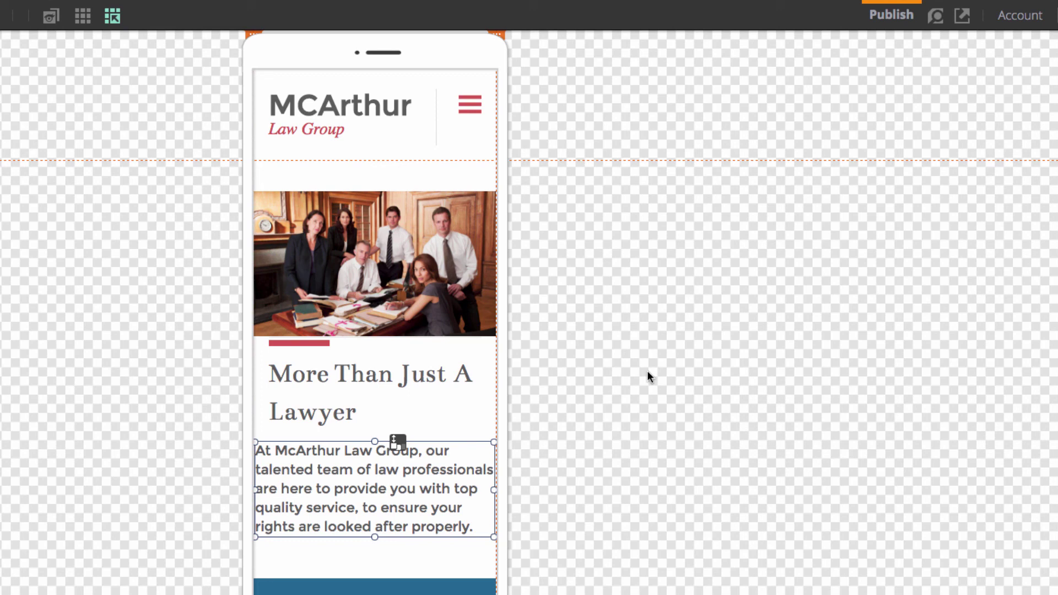
pyautogui.click(712, 442)
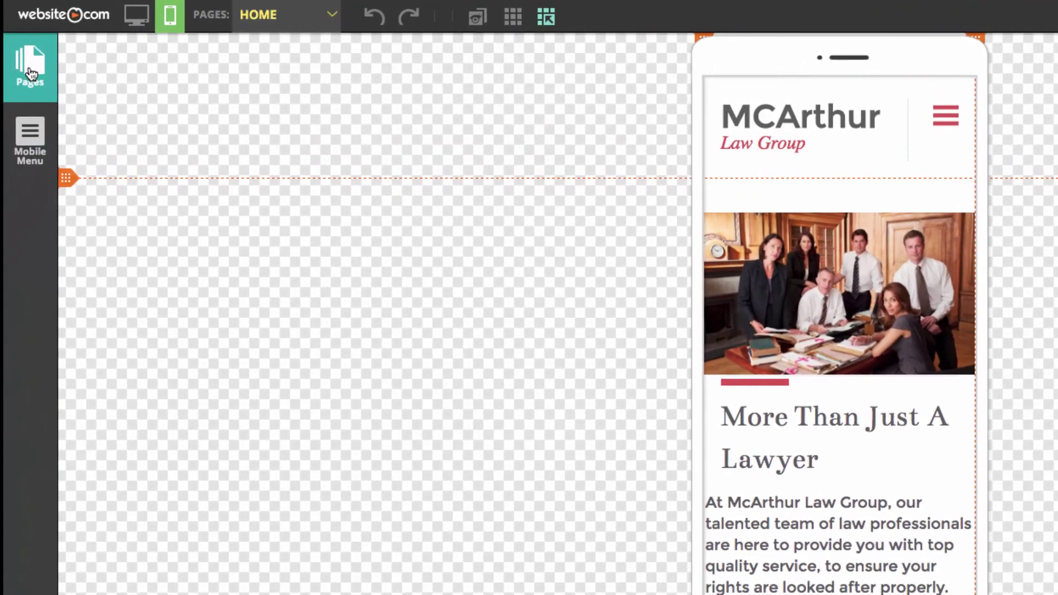
pyautogui.click(30, 69)
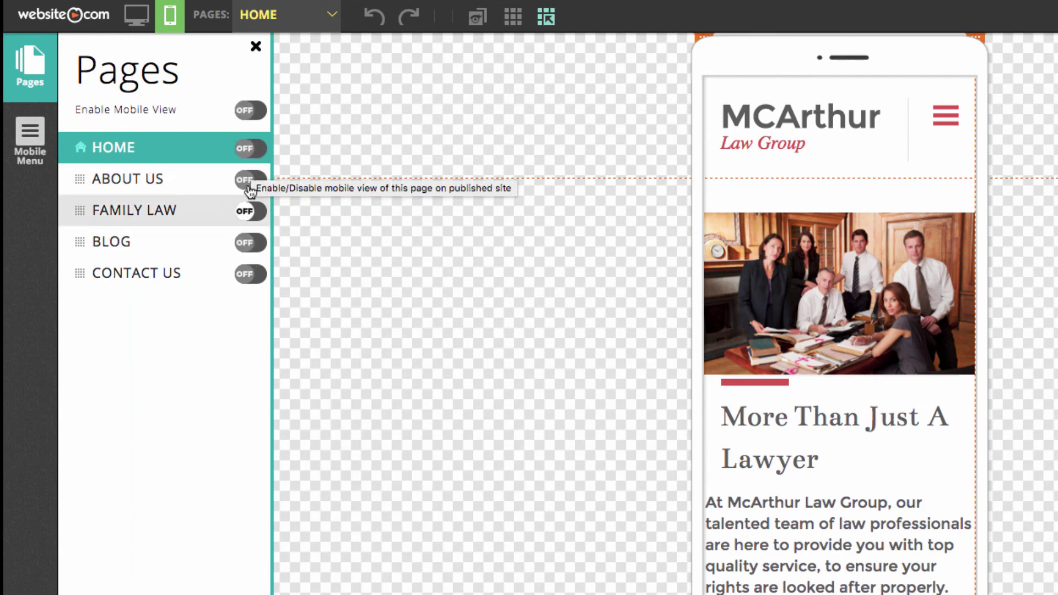
# - Enable mobile view for all pages and confirm it in the dialog
pyautogui.click(251, 111)
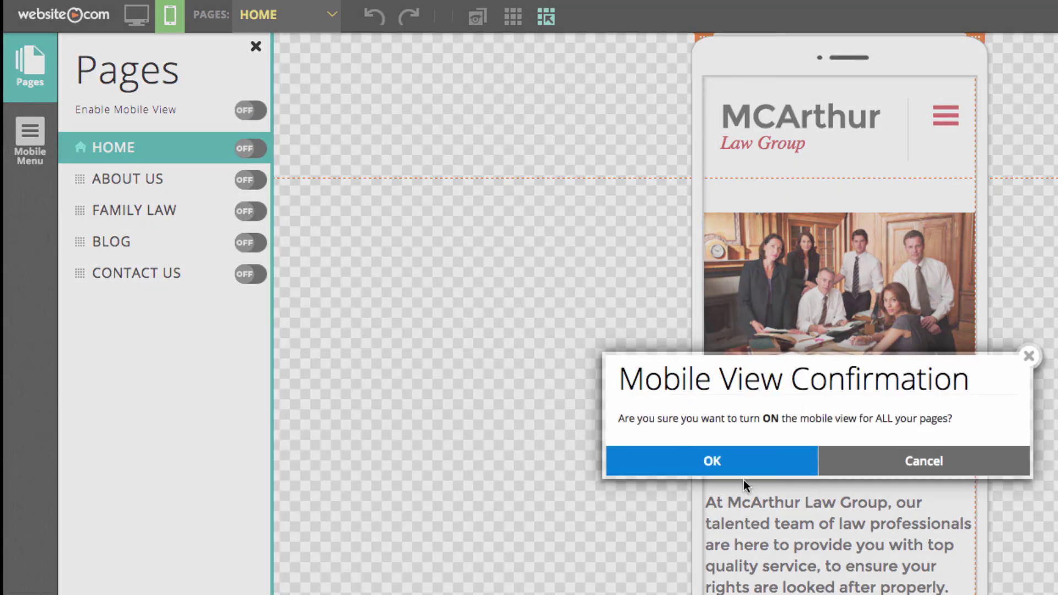
pyautogui.click(738, 481)
pyautogui.click(731, 463)
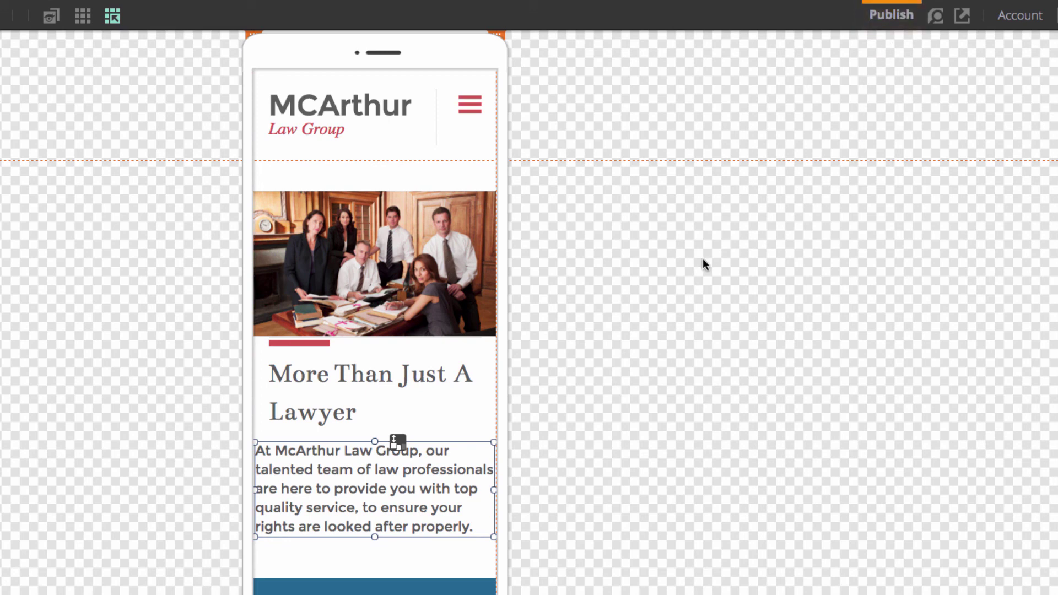
# - Show the Publish options: All Pages, Site Menu Only and Pages
pyautogui.click(895, 22)
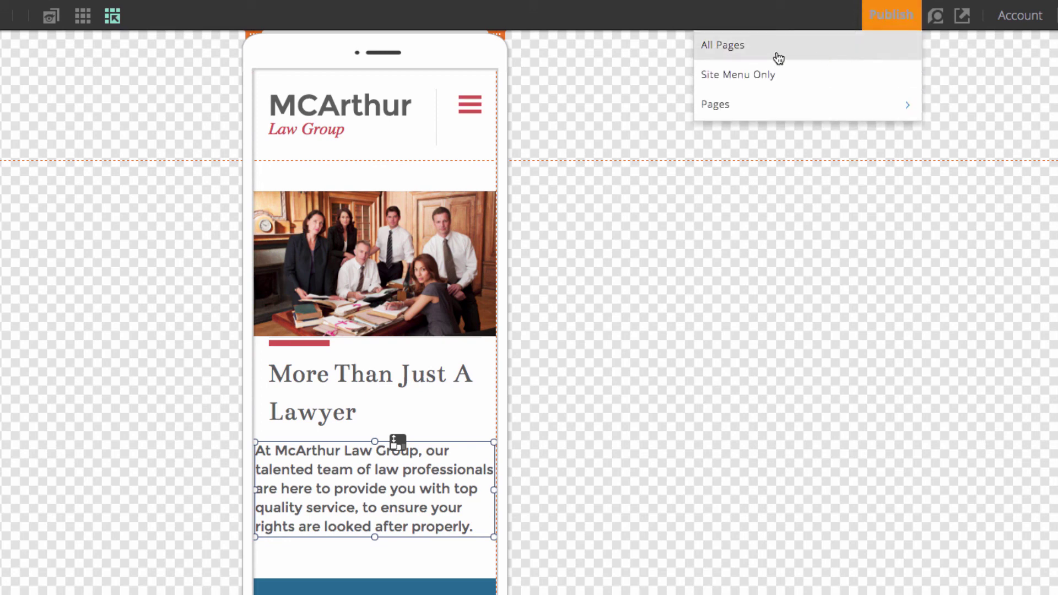